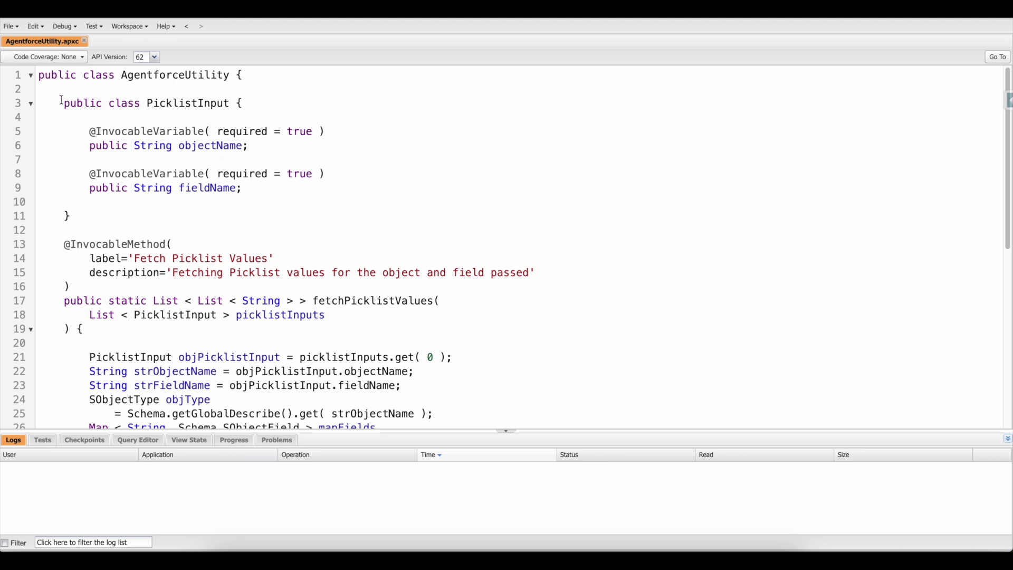
Highlight the PicklistInput inner class and its objectName and fieldName invocable variables.
left_click_drag(63, 104, 100, 212)
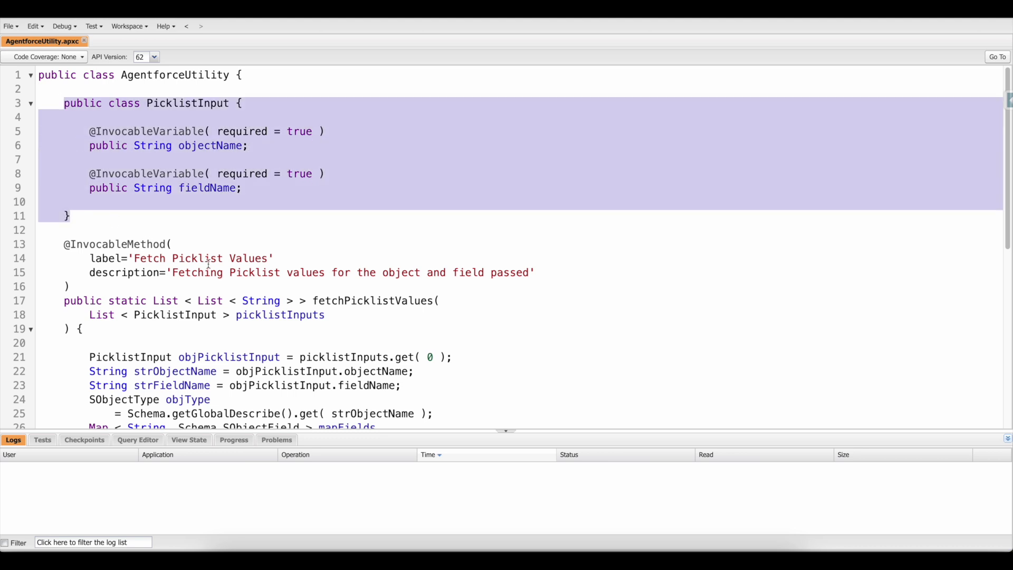
scroll(230, 296, "down", 1)
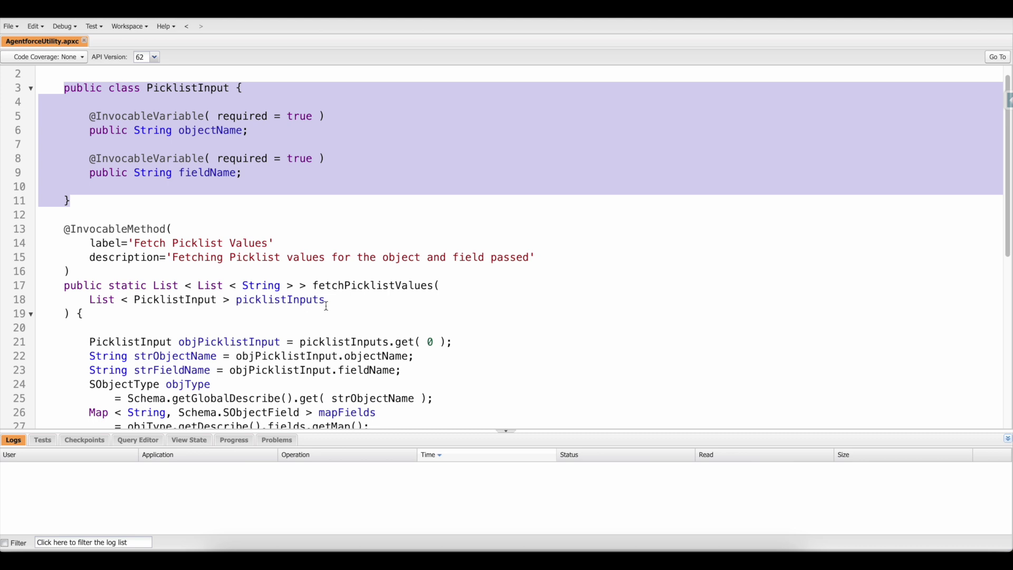
scroll(128, 130, "up", 1)
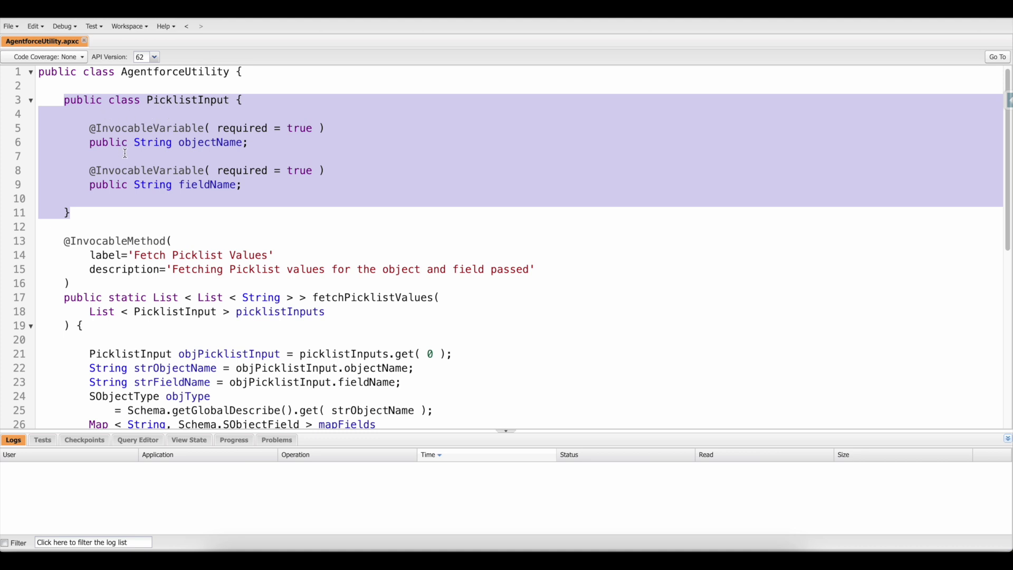
left_click(221, 143)
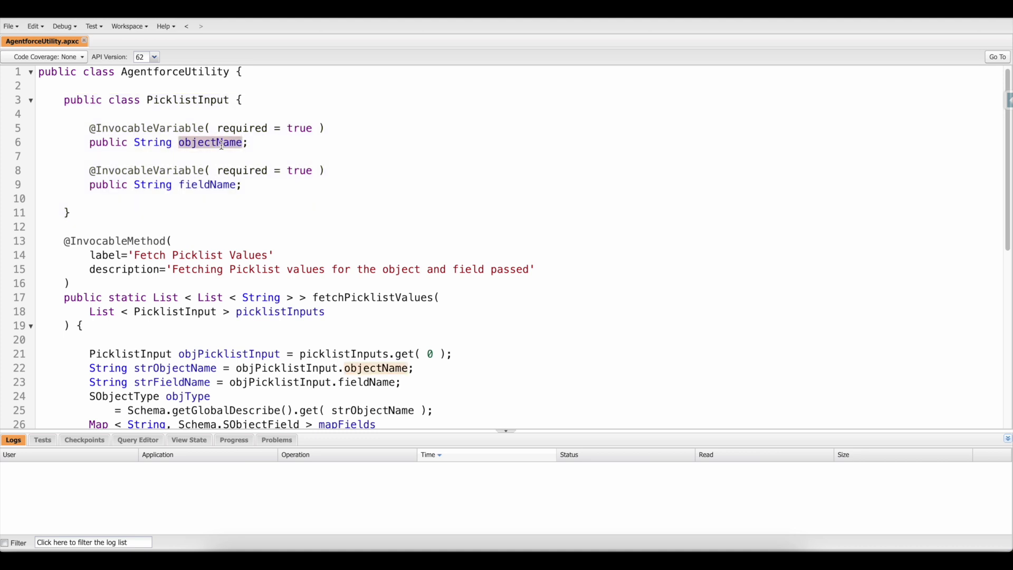
left_click(211, 184)
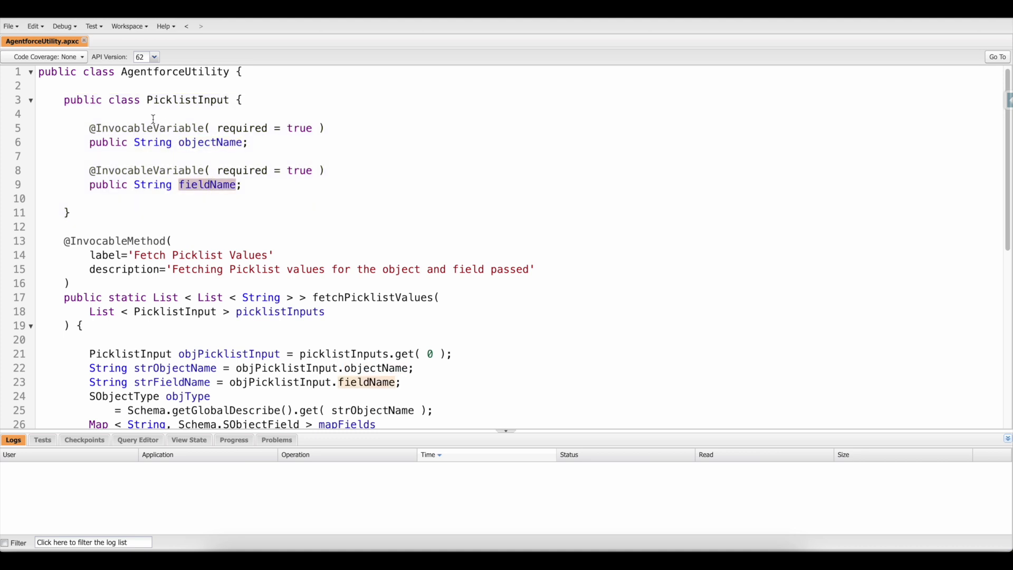
left_click(128, 130)
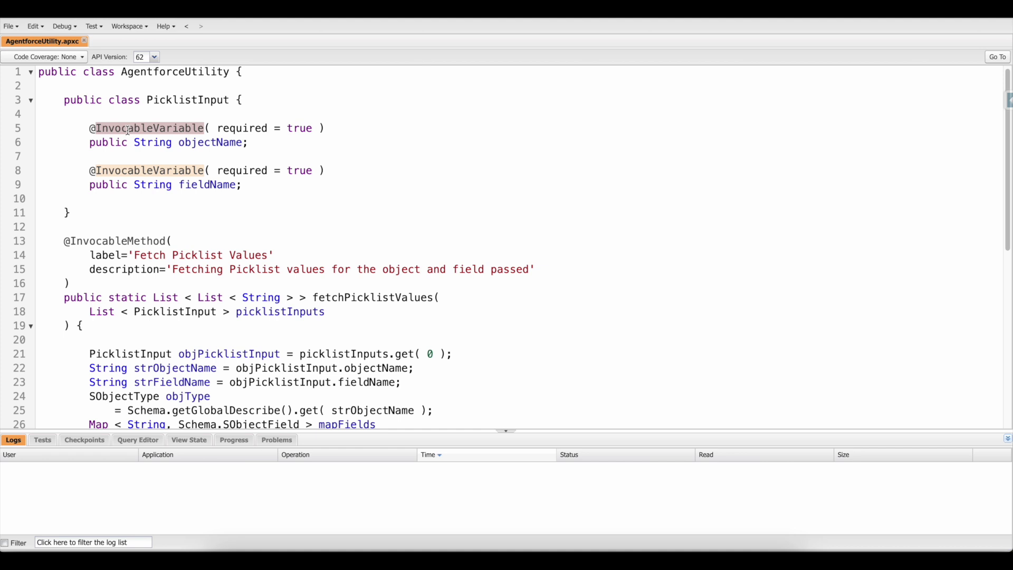
left_click(201, 146)
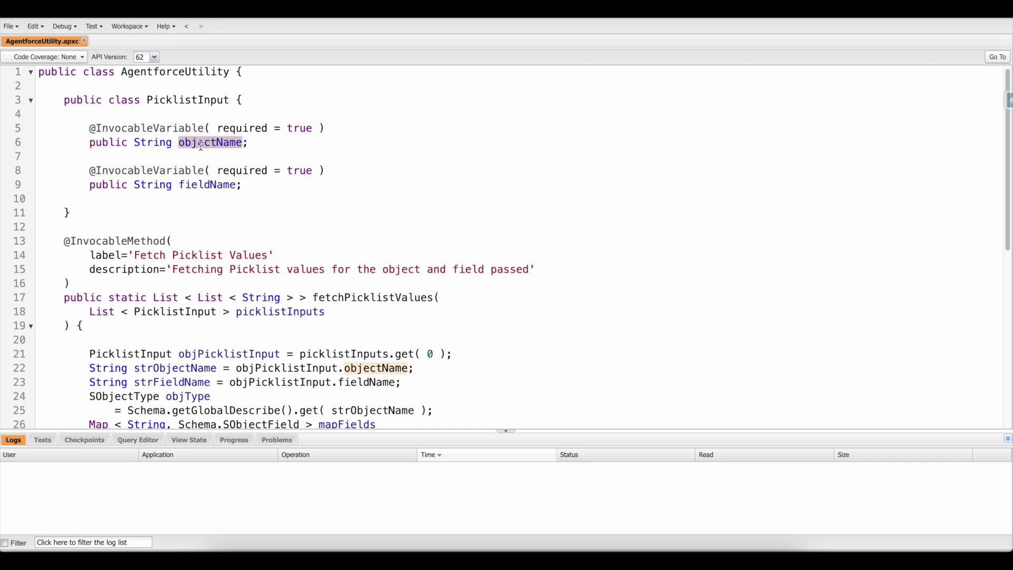
left_click(212, 185)
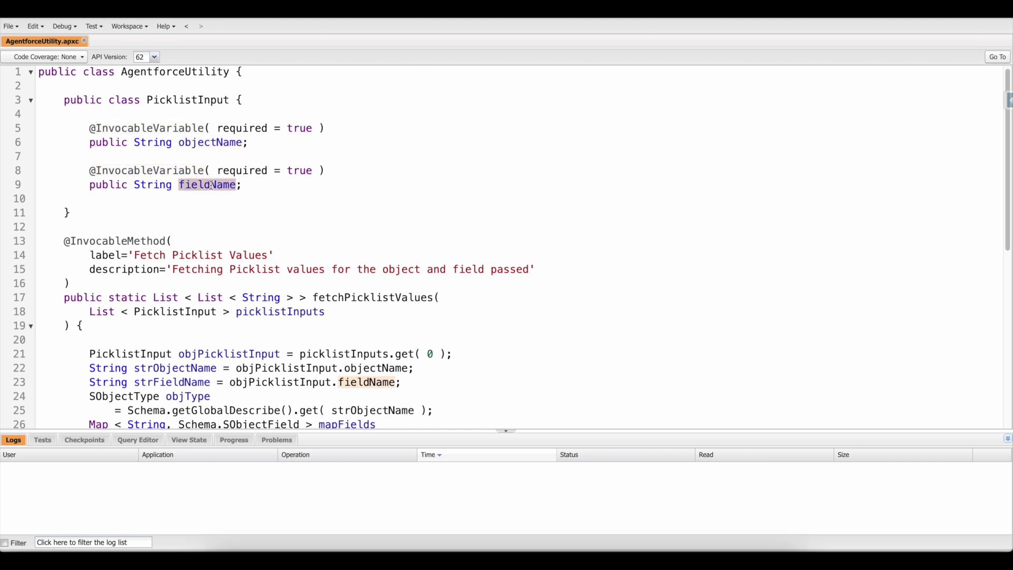
scroll(211, 185, "down", 2)
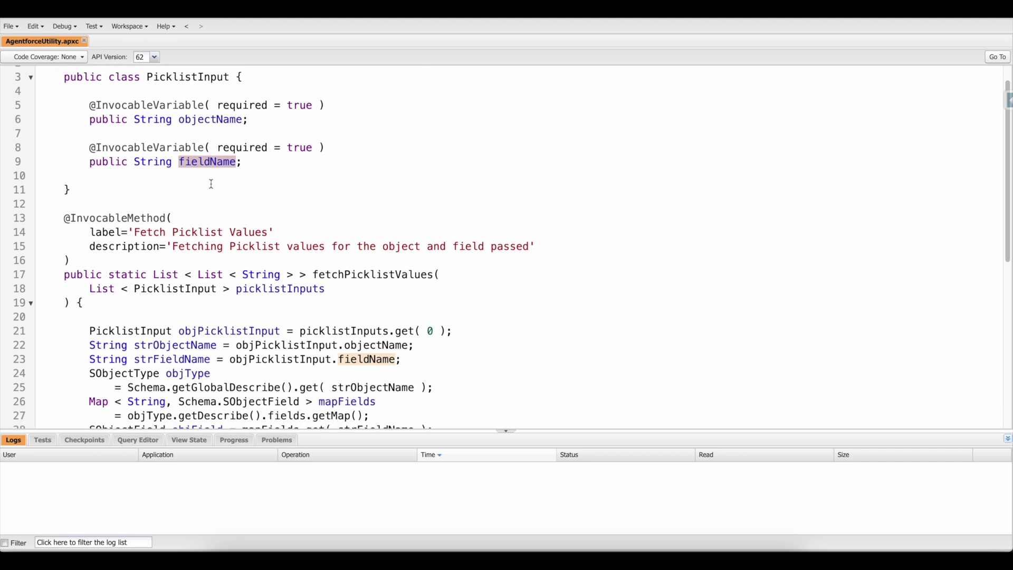
scroll(211, 182, "down", 1)
left_click_drag(65, 204, 167, 203)
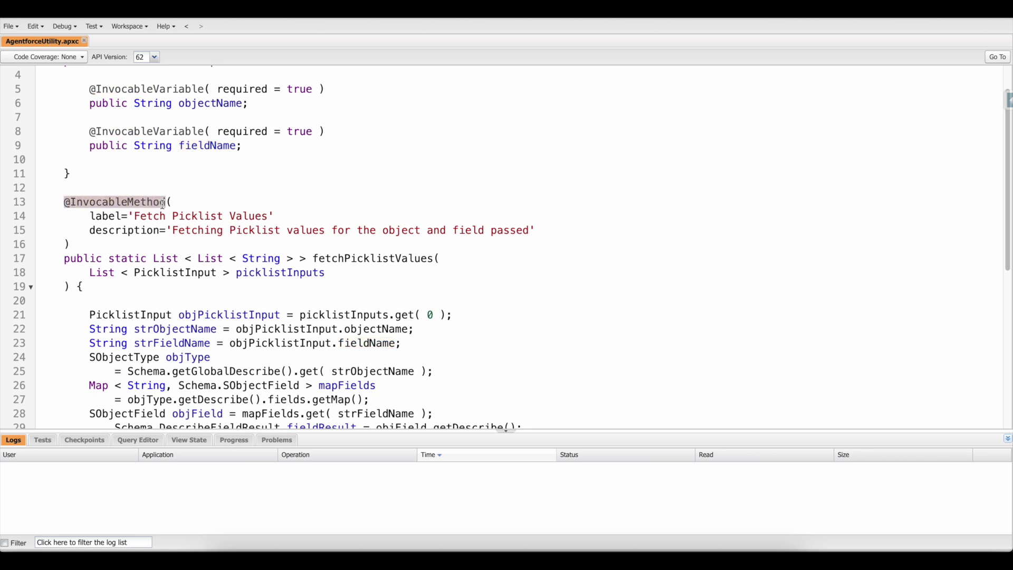
double_click(342, 260)
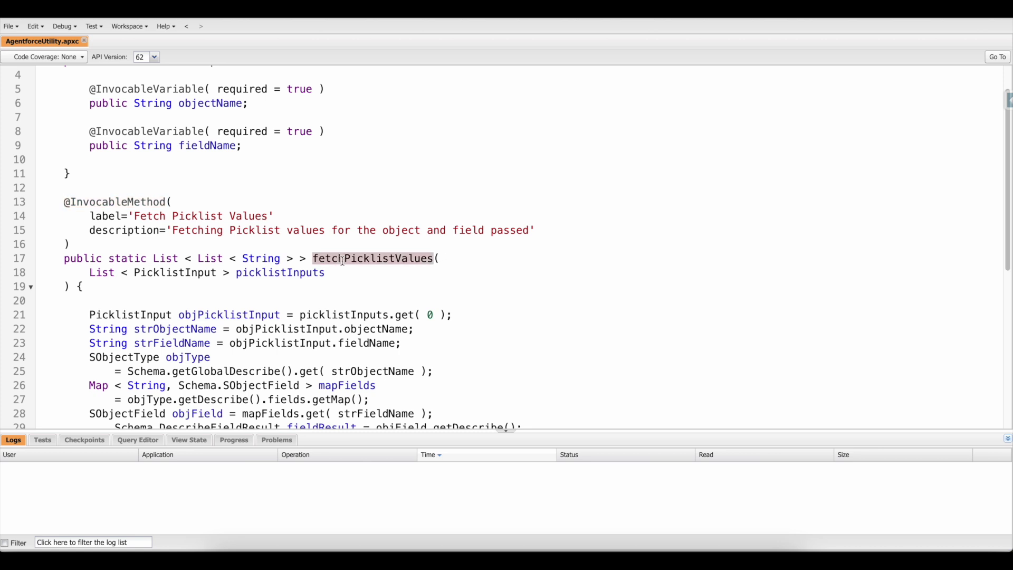
Show where picklistInputs, objectName and fieldName are used on lines 22-23.
scroll(342, 259, "down", 2)
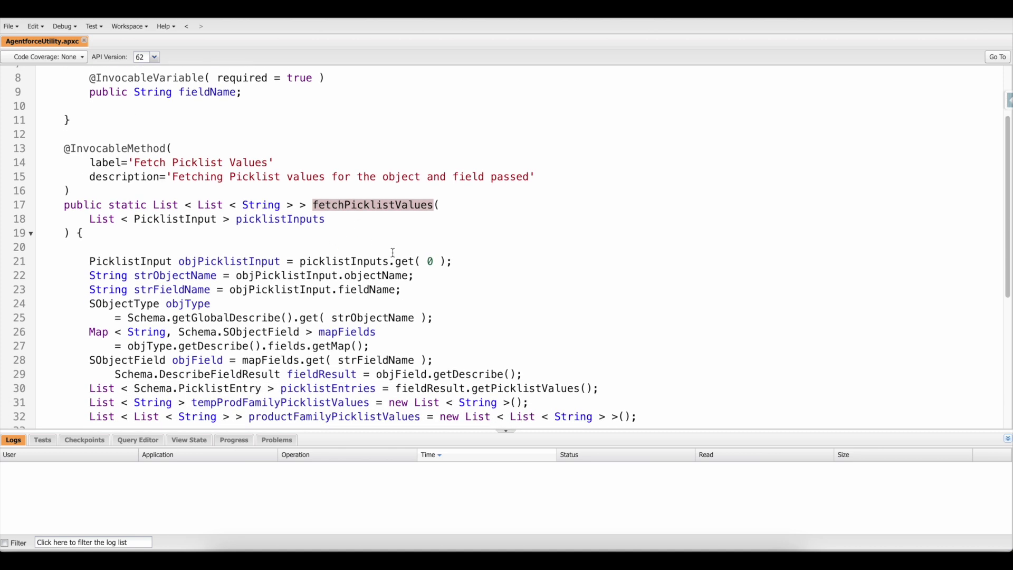
scroll(393, 253, "down", 2)
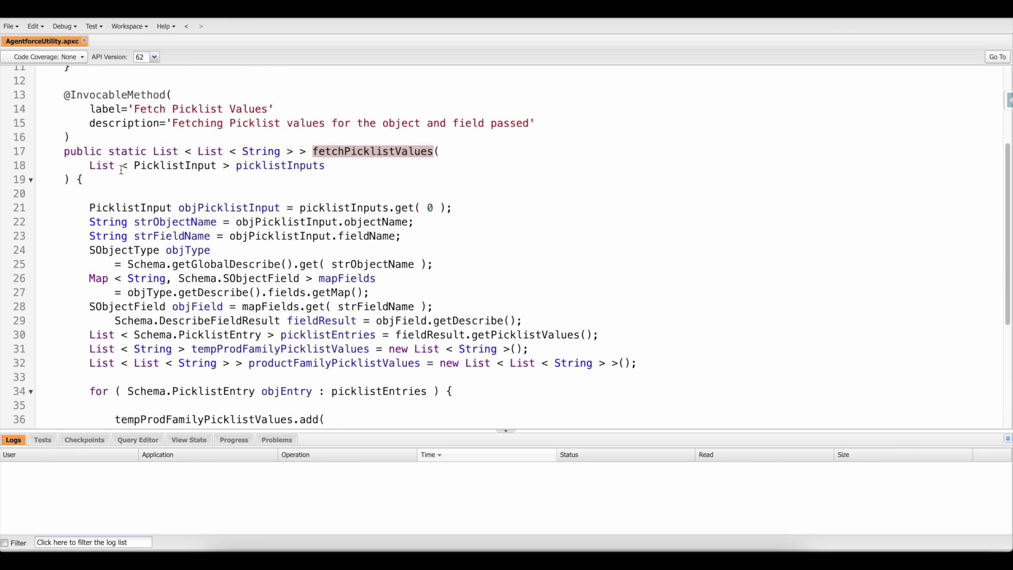
left_click(267, 165)
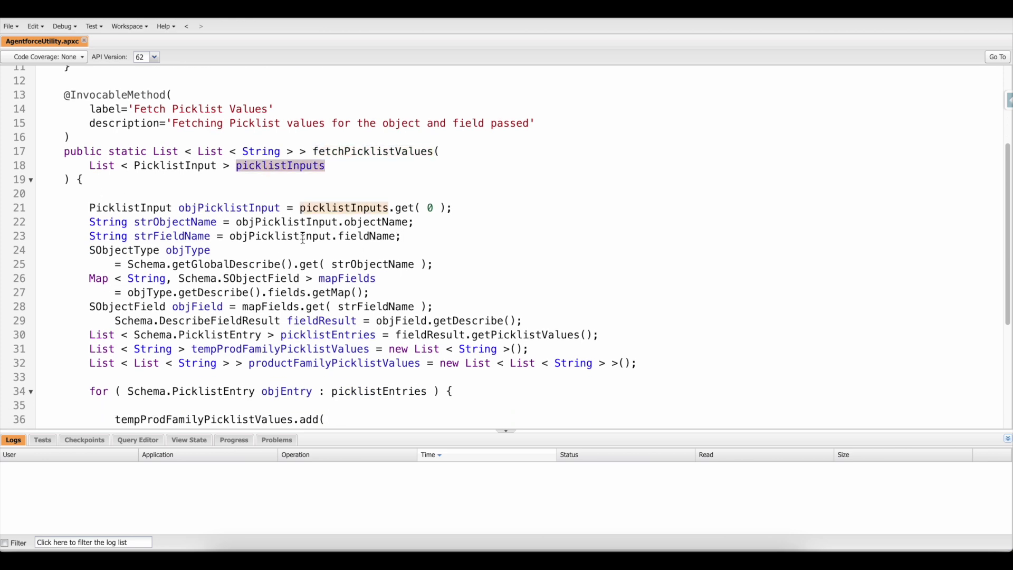
left_click(376, 225)
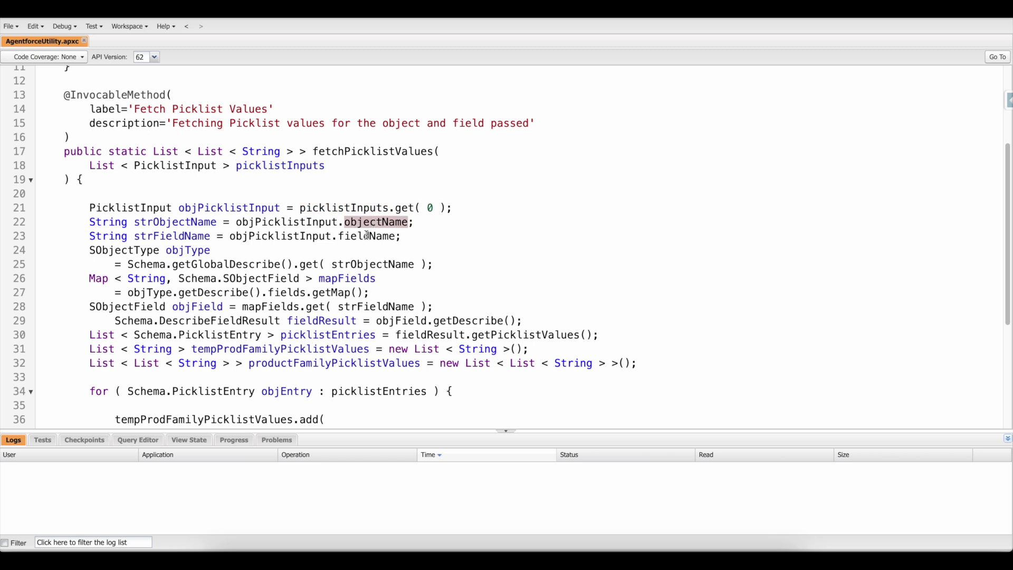
left_click(367, 236)
scroll(368, 235, "down", 1)
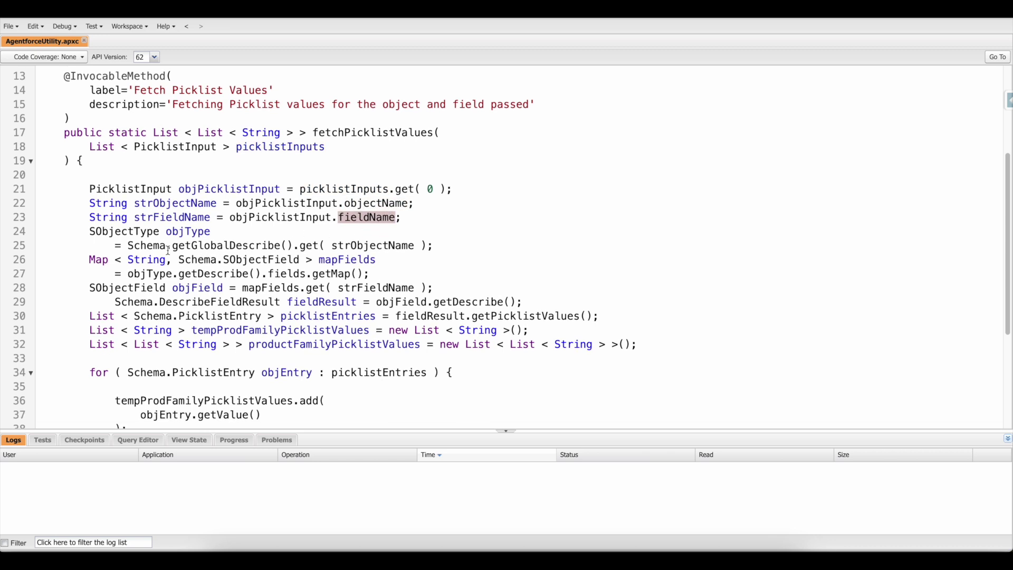
Highlight the Schema.getGlobalDescribe call and the strObjectName and objType variables.
left_click_drag(128, 245, 287, 247)
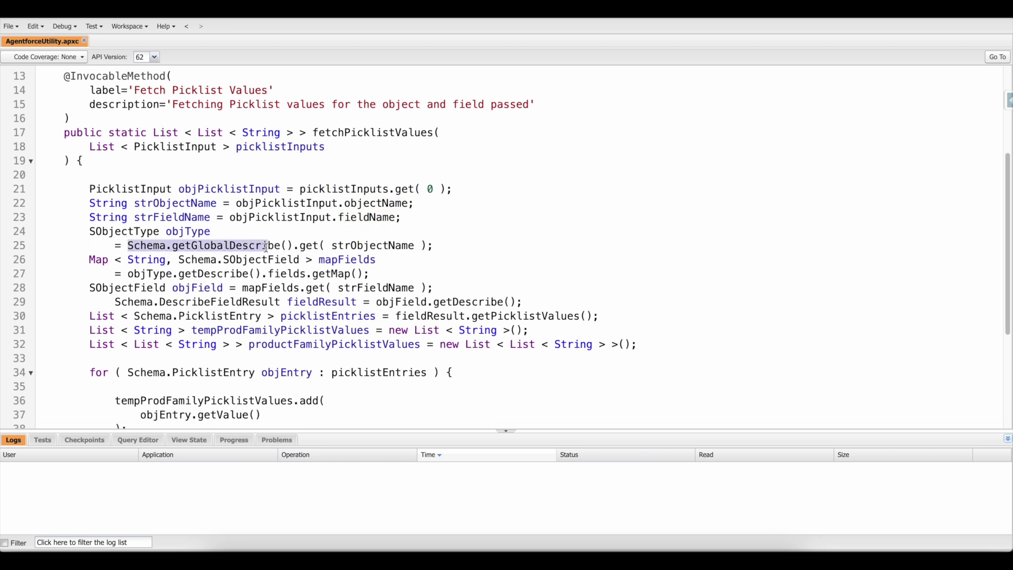
scroll(289, 245, "down", 1)
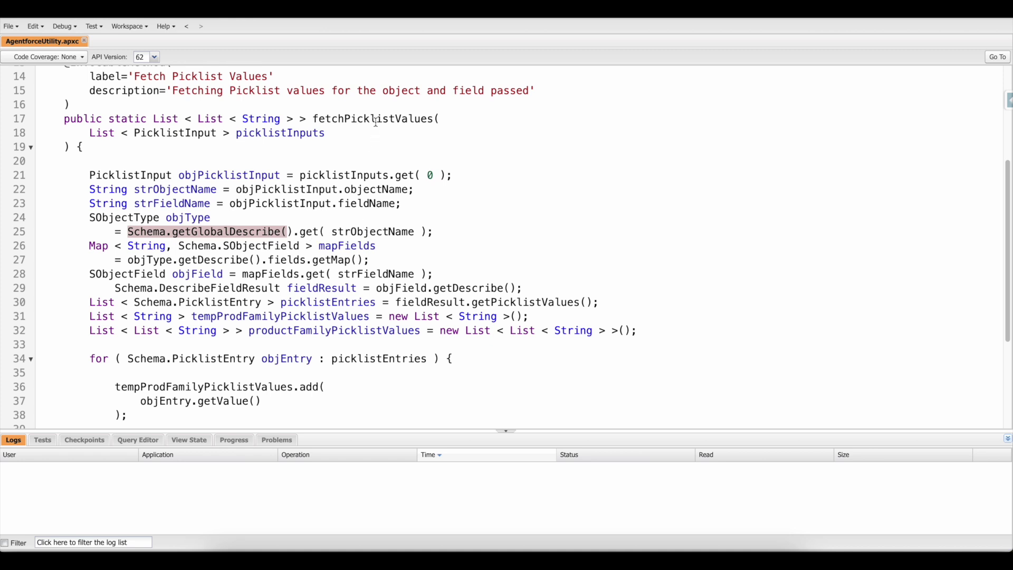
double_click(359, 235)
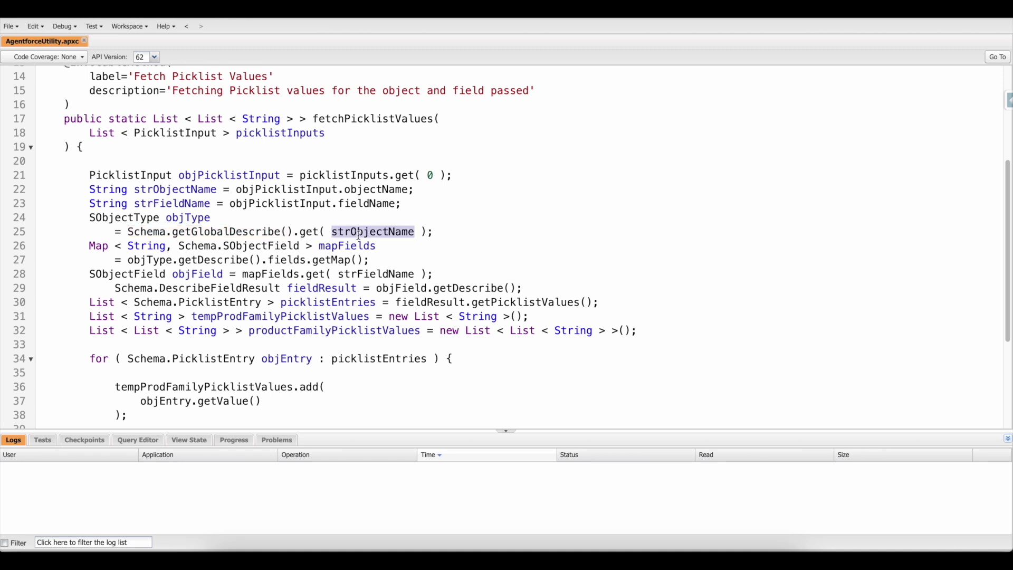
double_click(182, 218)
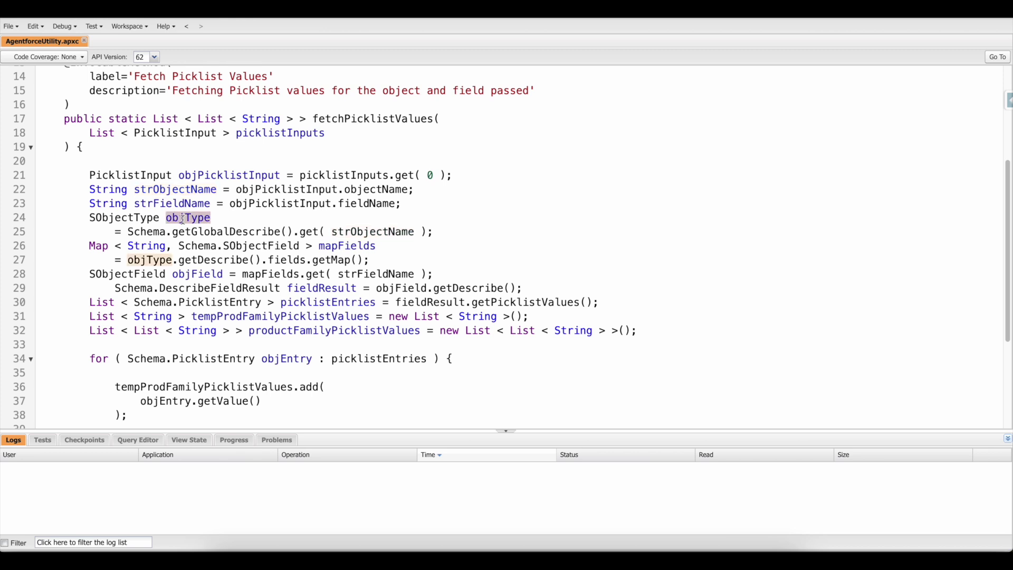
scroll(371, 232, "down", 1)
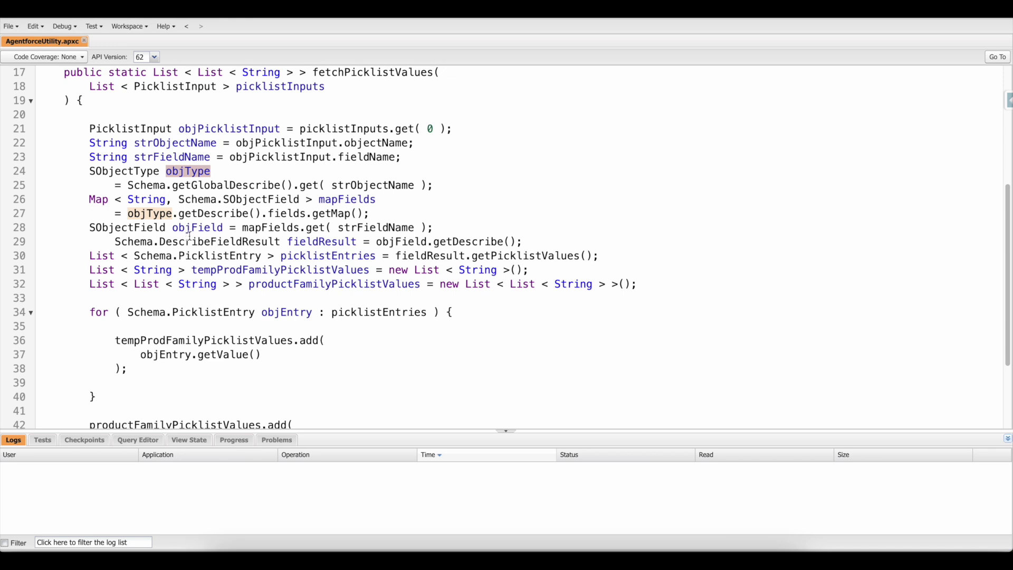
Highlight Schema.SObjectField, mapFields, strFieldName and Schema.PicklistEntry on lines 26-30.
left_click_drag(179, 200, 301, 200)
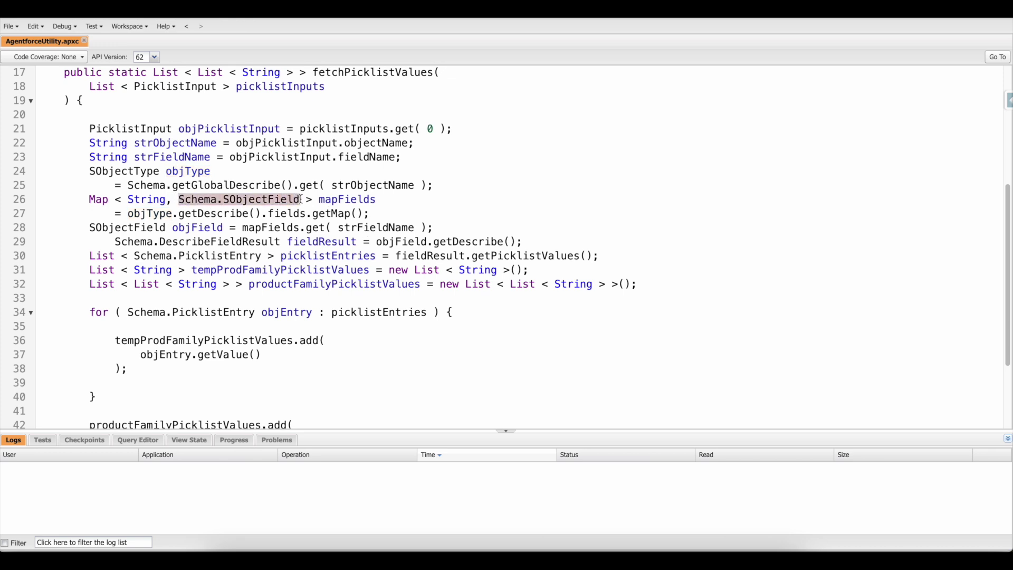
double_click(348, 199)
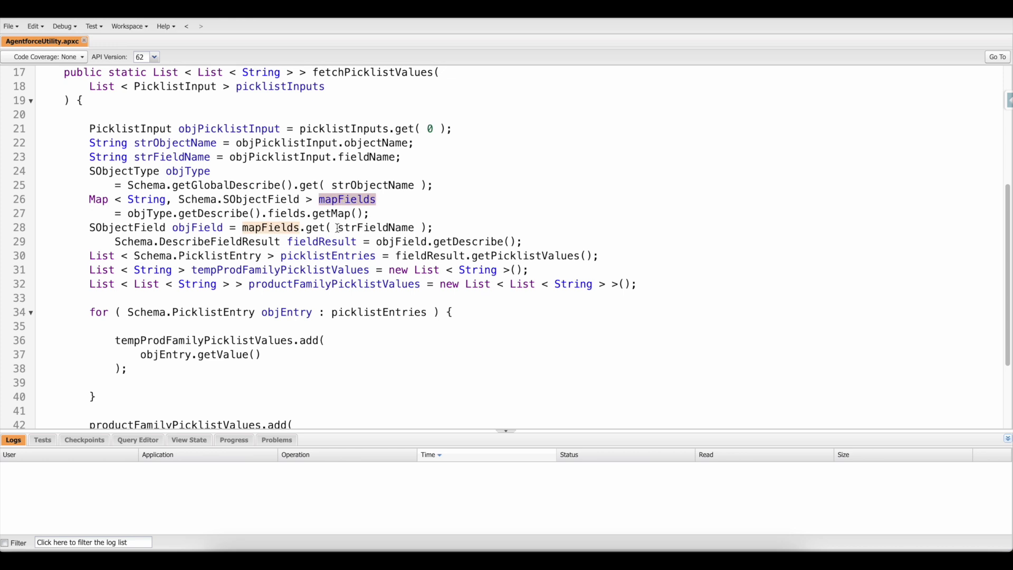
left_click_drag(339, 228, 412, 228)
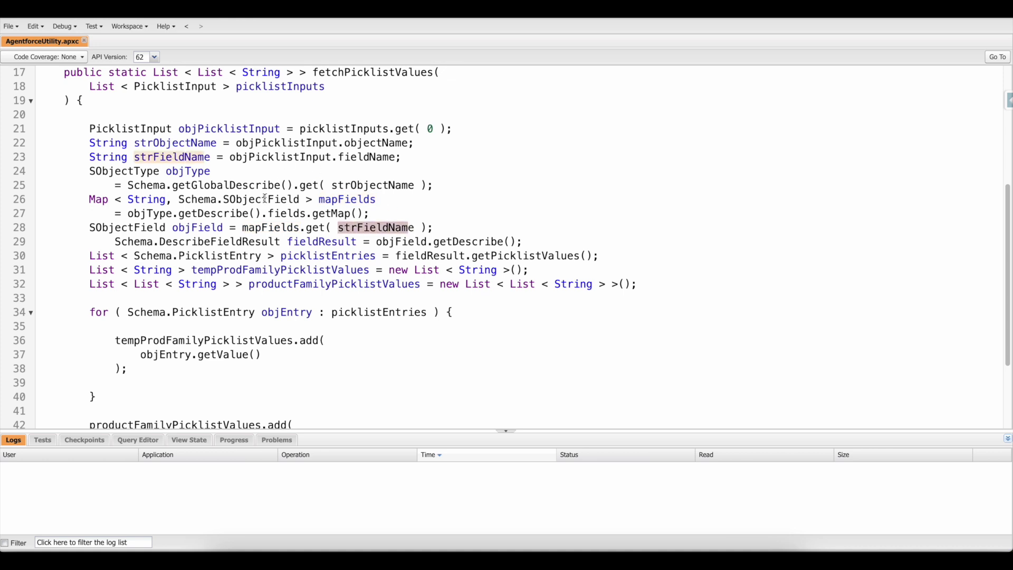
double_click(259, 228)
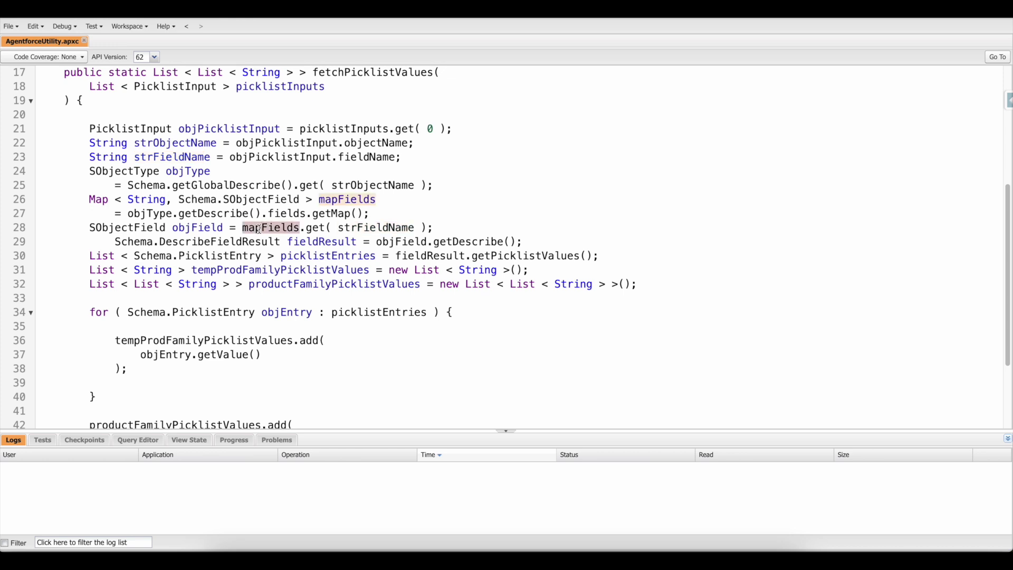
left_click_drag(90, 228, 184, 228)
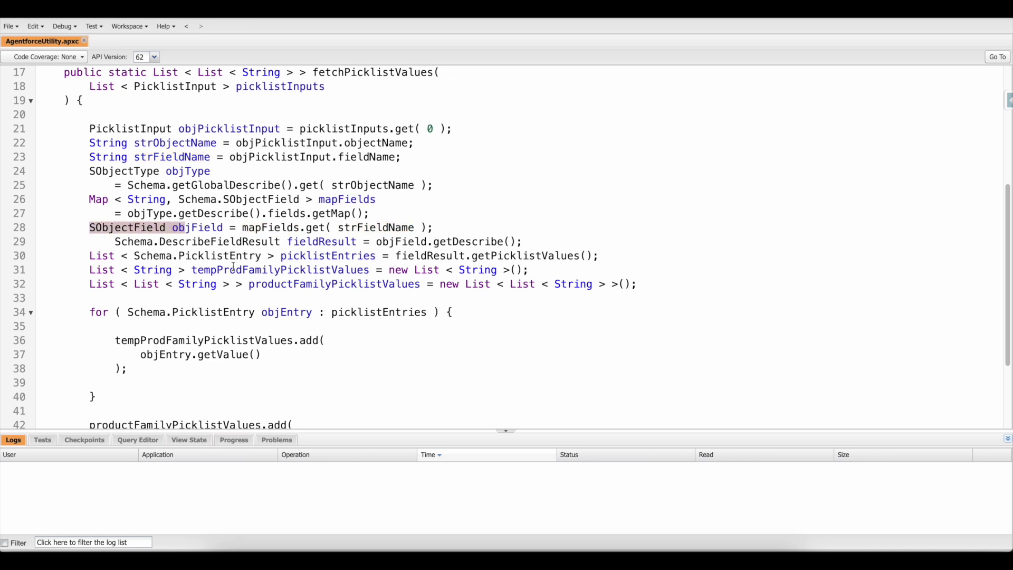
left_click(137, 257)
left_click_drag(136, 257, 262, 257)
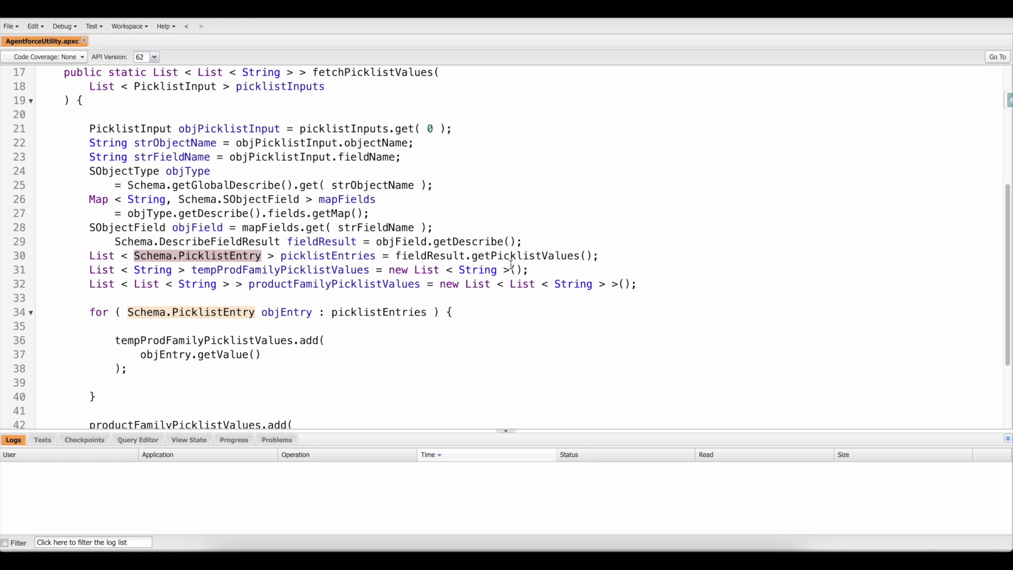
Highlight tempProdFamilyPicklistValues and the nested list type on line 32.
scroll(219, 292, "down", 1)
scroll(220, 292, "down", 1)
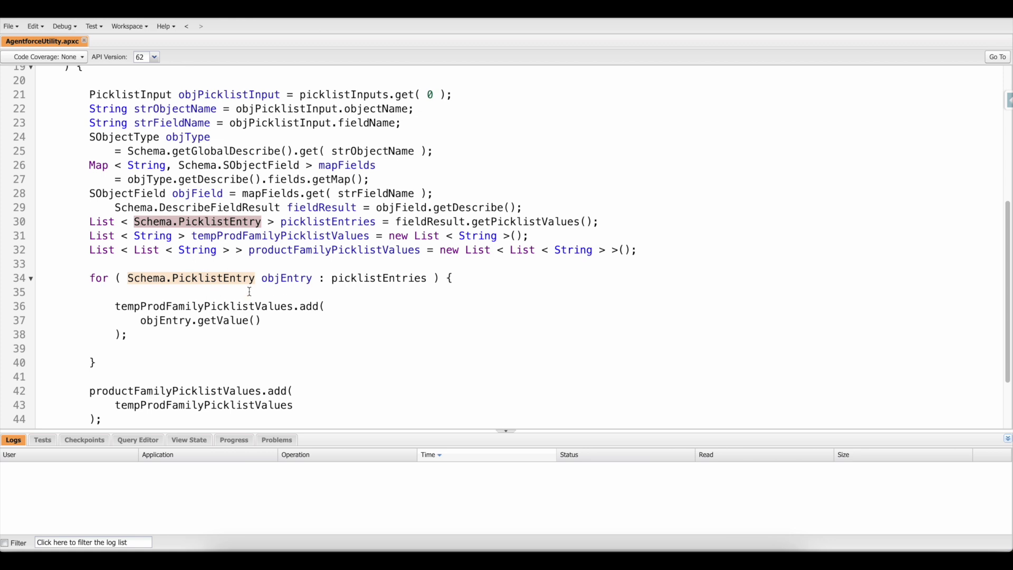
scroll(250, 292, "down", 3)
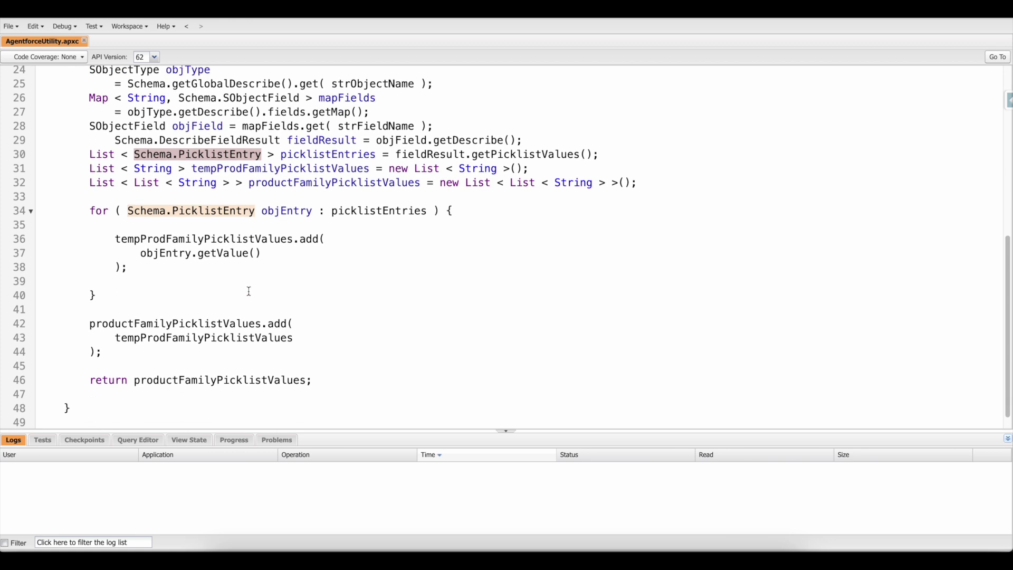
double_click(159, 242)
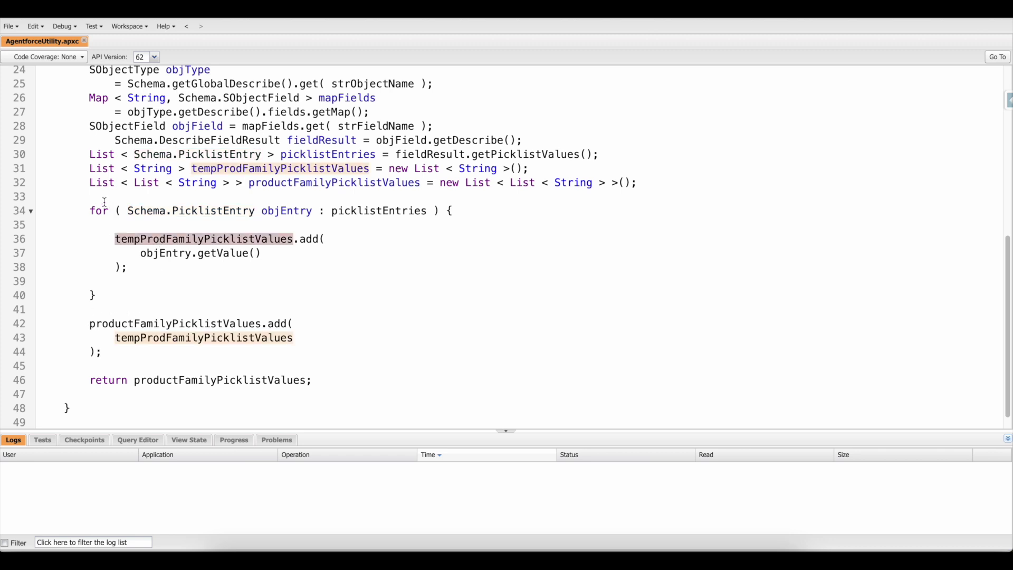
left_click_drag(89, 183, 160, 185)
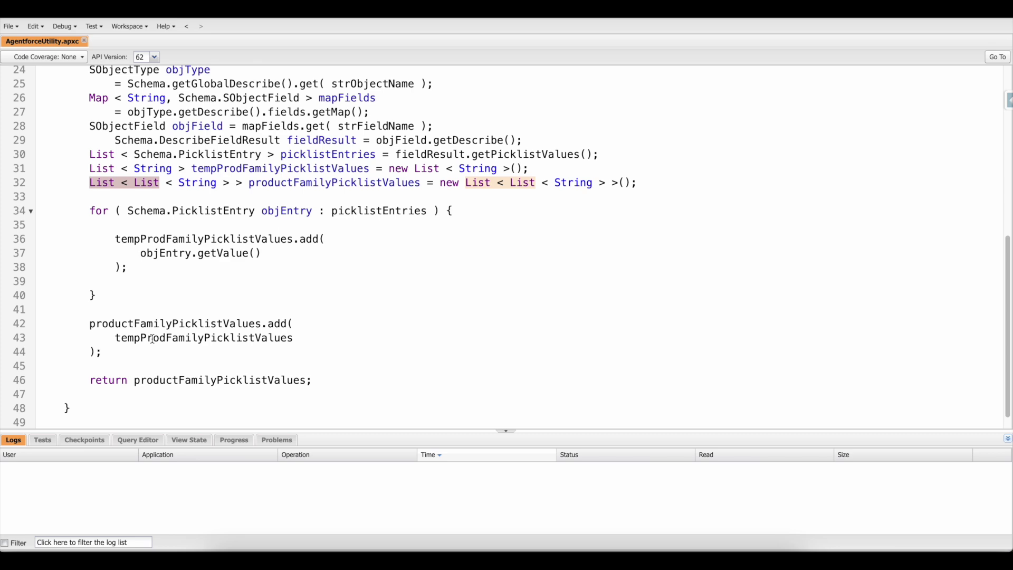
scroll(152, 339, "down", 1)
scroll(169, 317, "up", 3)
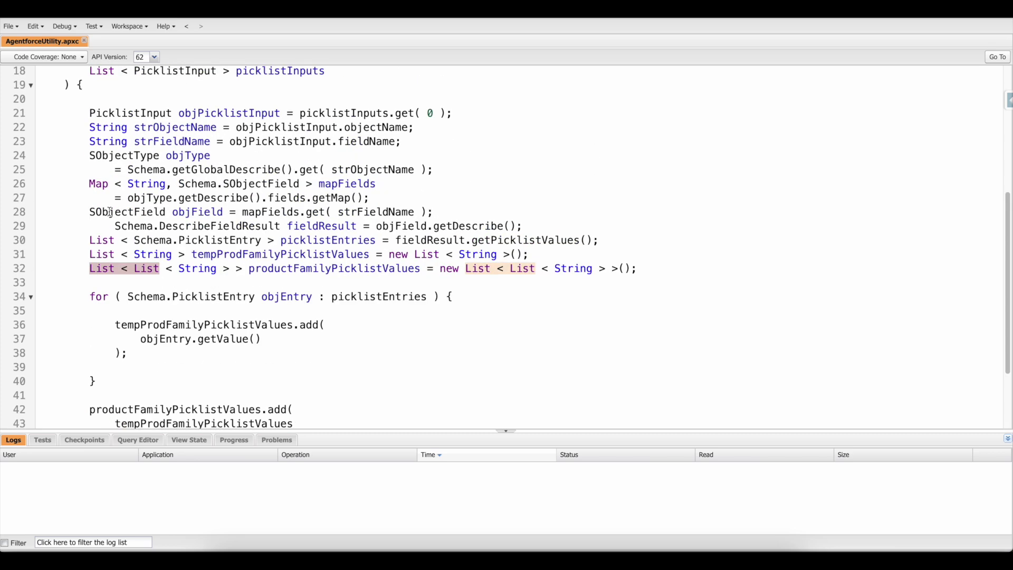
scroll(190, 280, "up", 2)
scroll(217, 244, "up", 4)
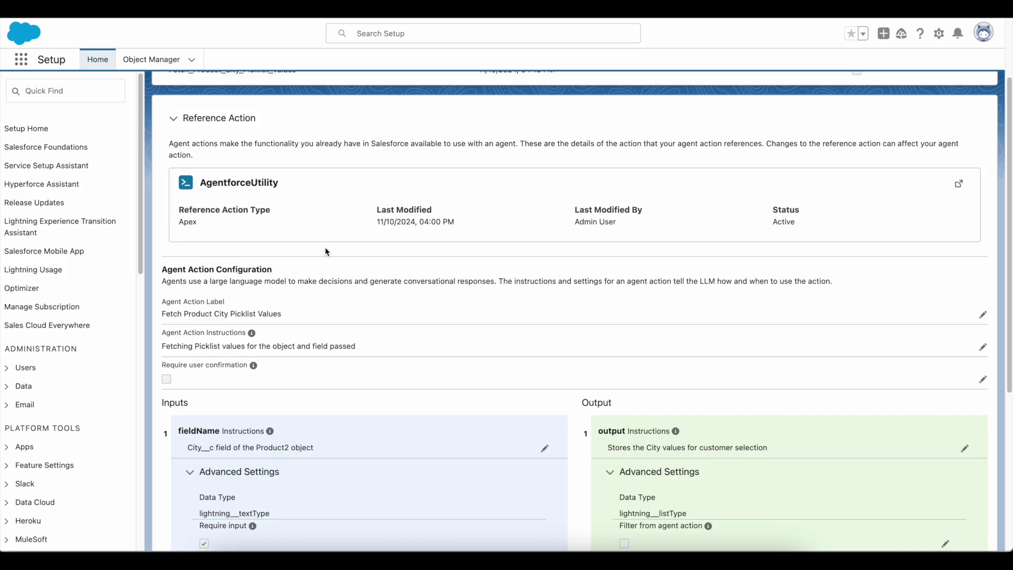
Highlight the City action's title and its agent action instructions text.
scroll(325, 248, "up", 2)
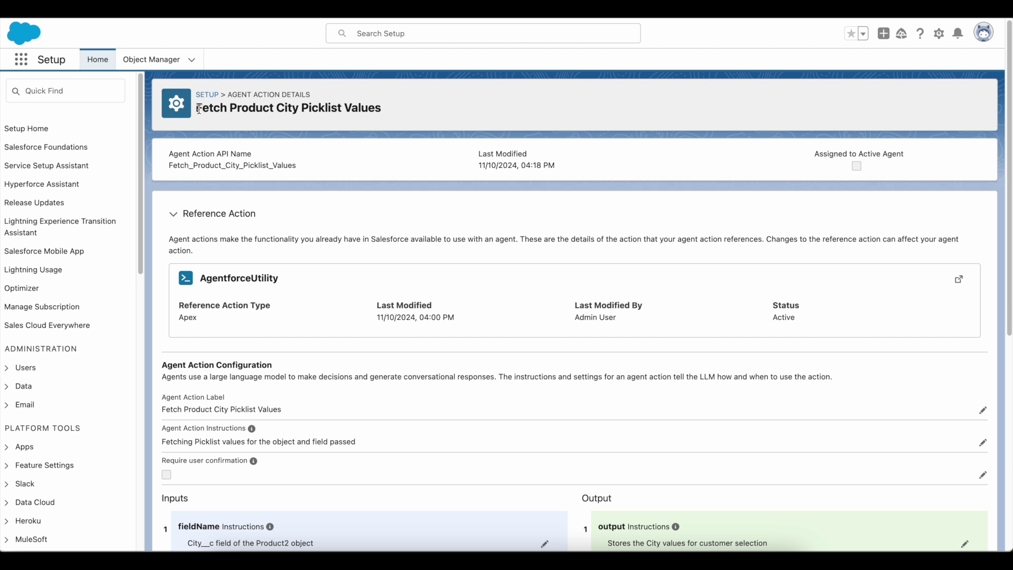
left_click_drag(196, 108, 387, 114)
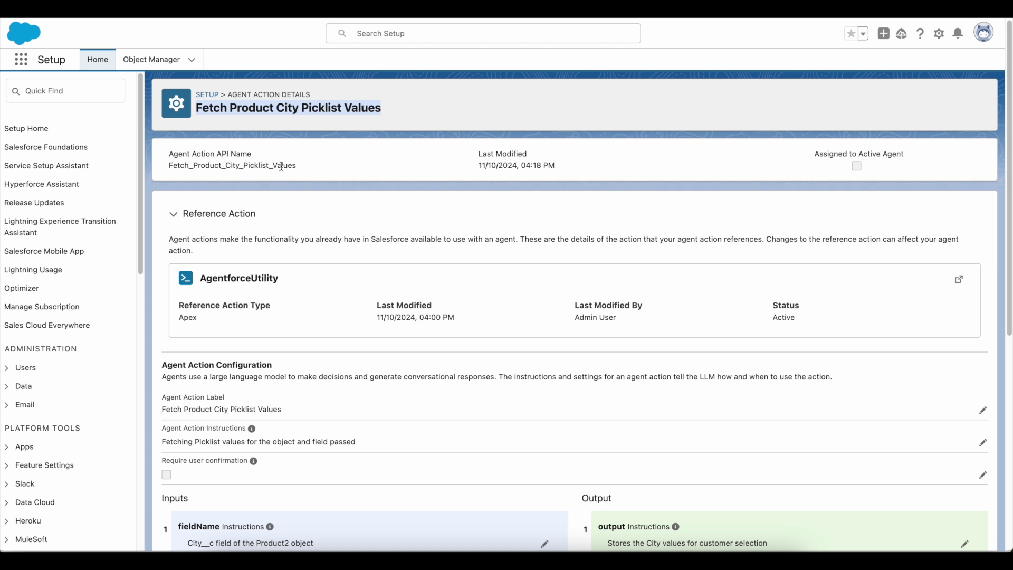
scroll(282, 167, "down", 1)
scroll(282, 168, "down", 3)
scroll(283, 169, "down", 2)
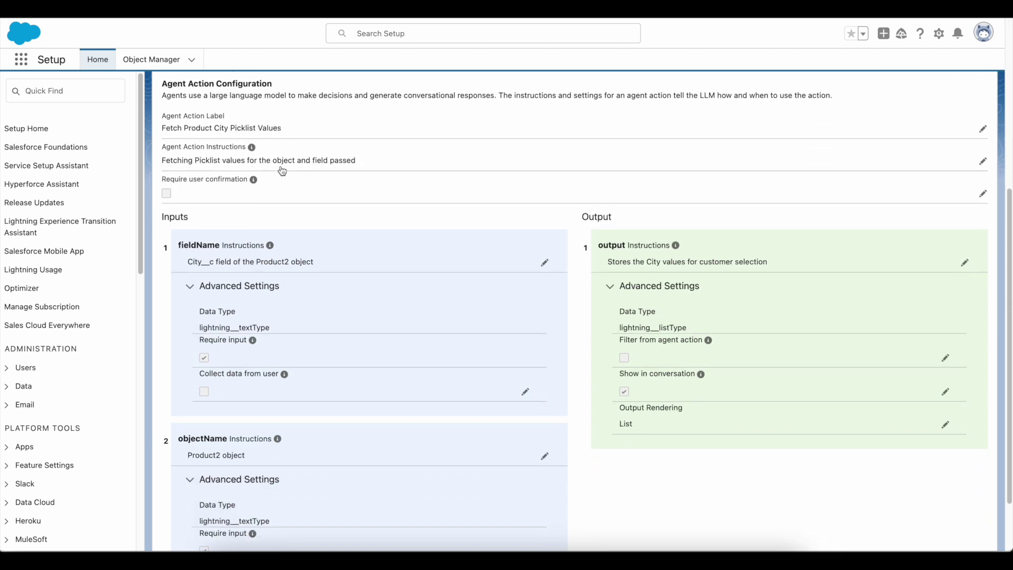
scroll(281, 169, "down", 1)
scroll(282, 169, "down", 1)
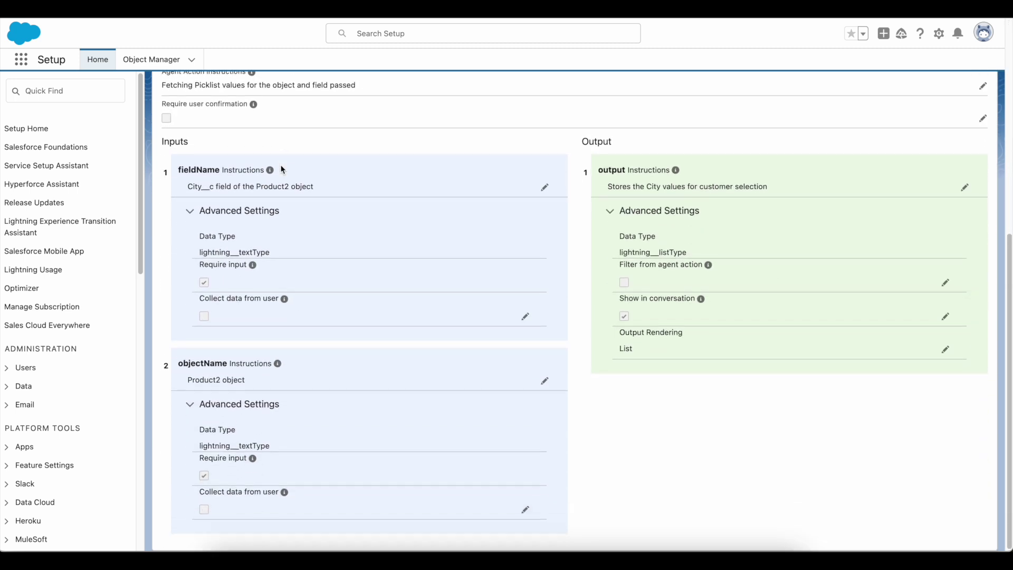
scroll(281, 169, "up", 4)
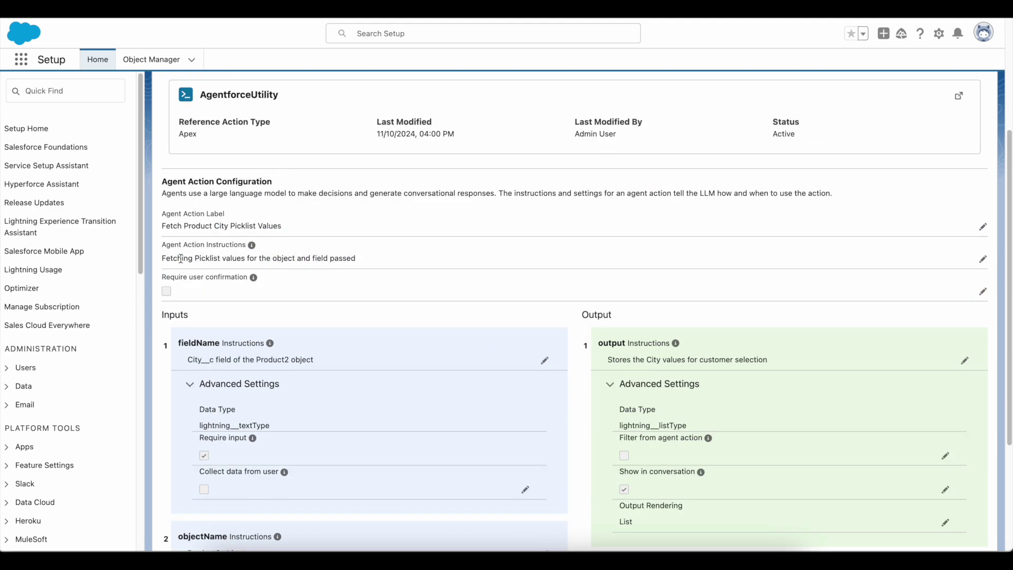
left_click_drag(160, 260, 360, 259)
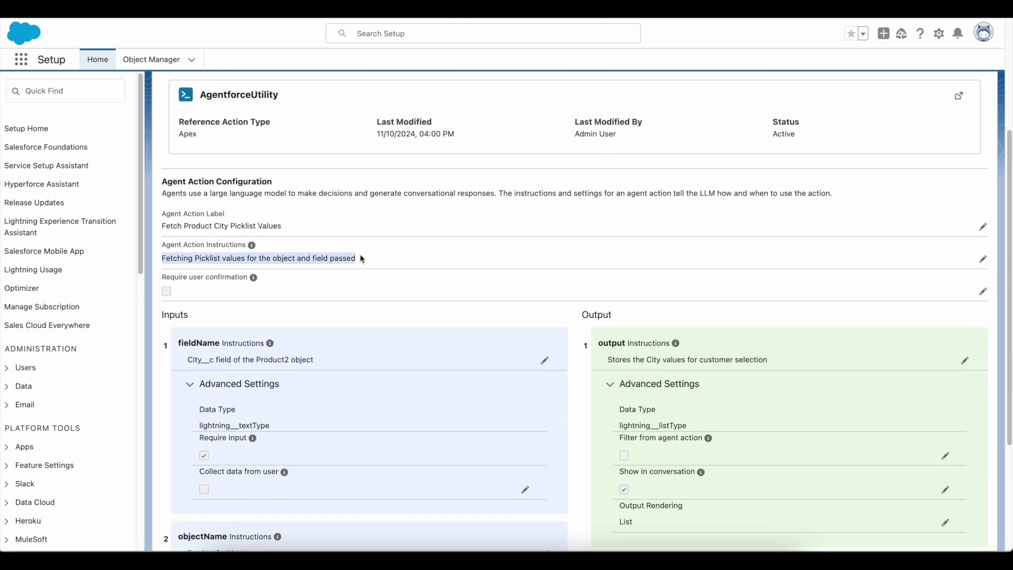
Highlight the City action's required inputs, City__c and Product2 instructions, and output settings.
scroll(362, 258, "down", 3)
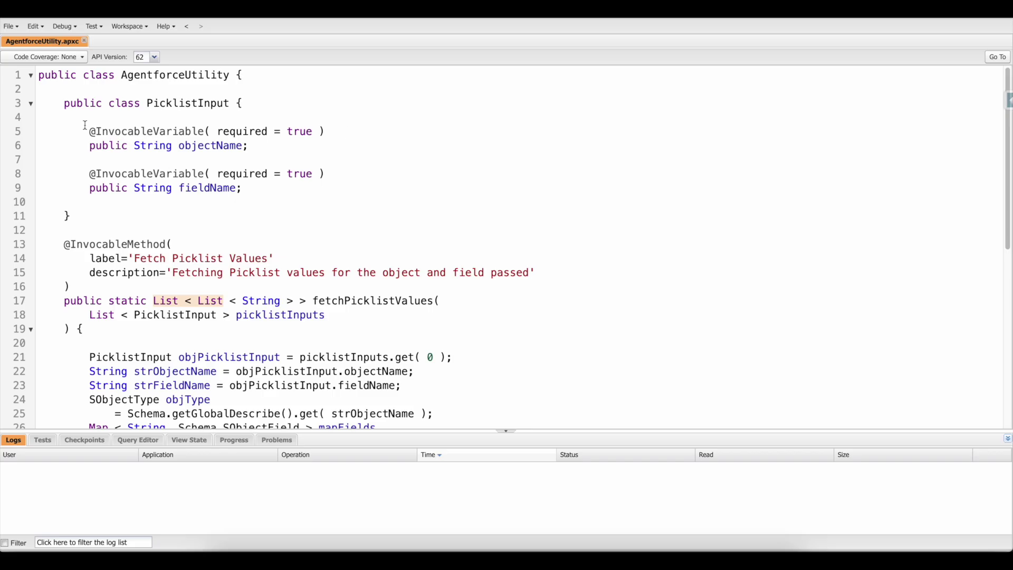
left_click_drag(84, 131, 263, 188)
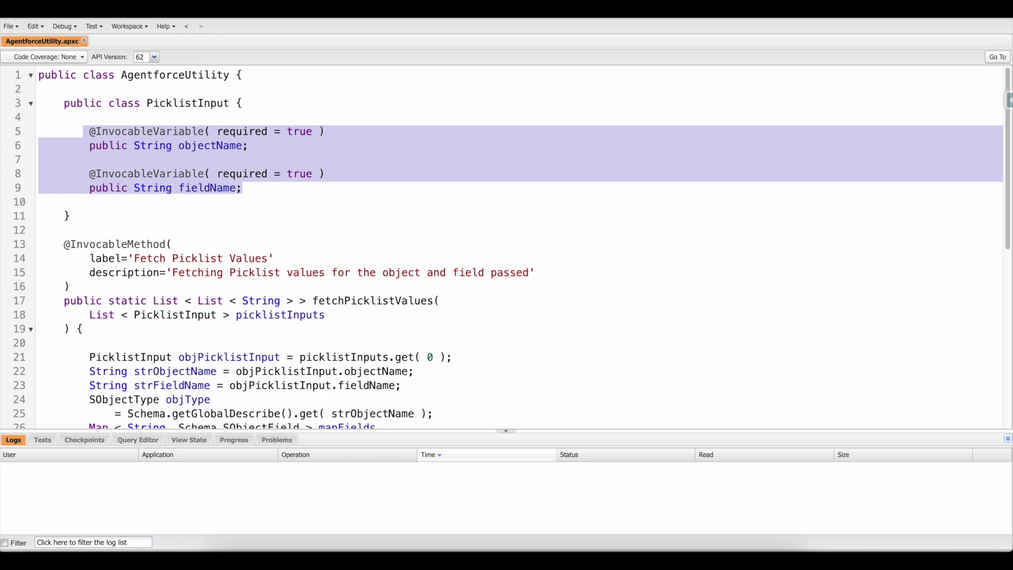
scroll(215, 281, "down", 1)
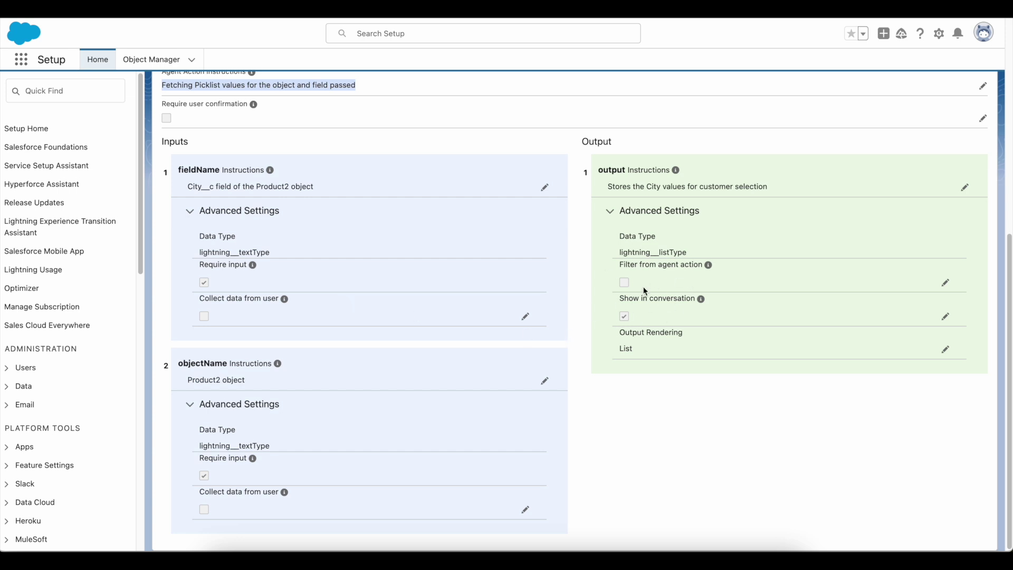
left_click(701, 305)
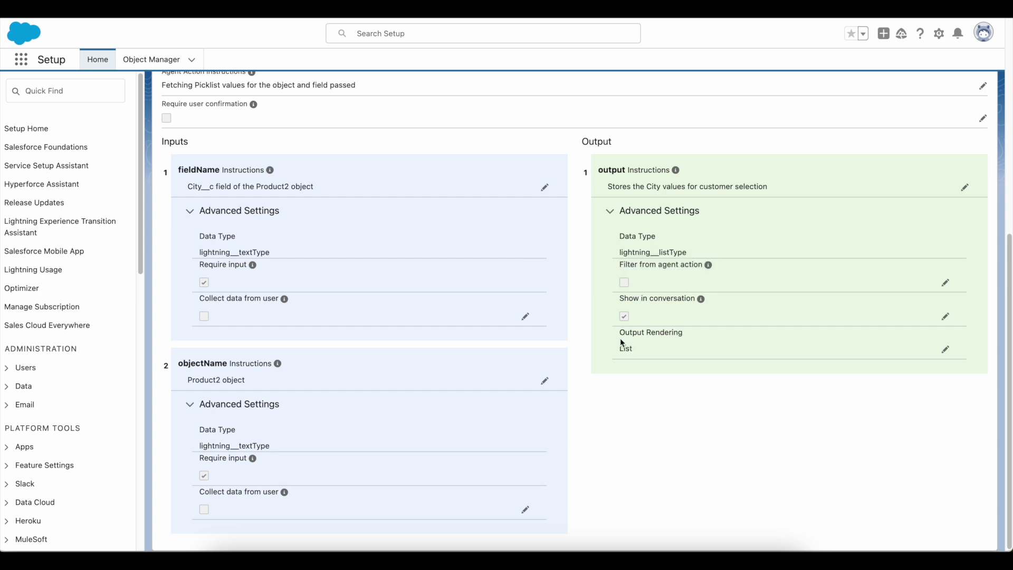
left_click_drag(618, 333, 685, 341)
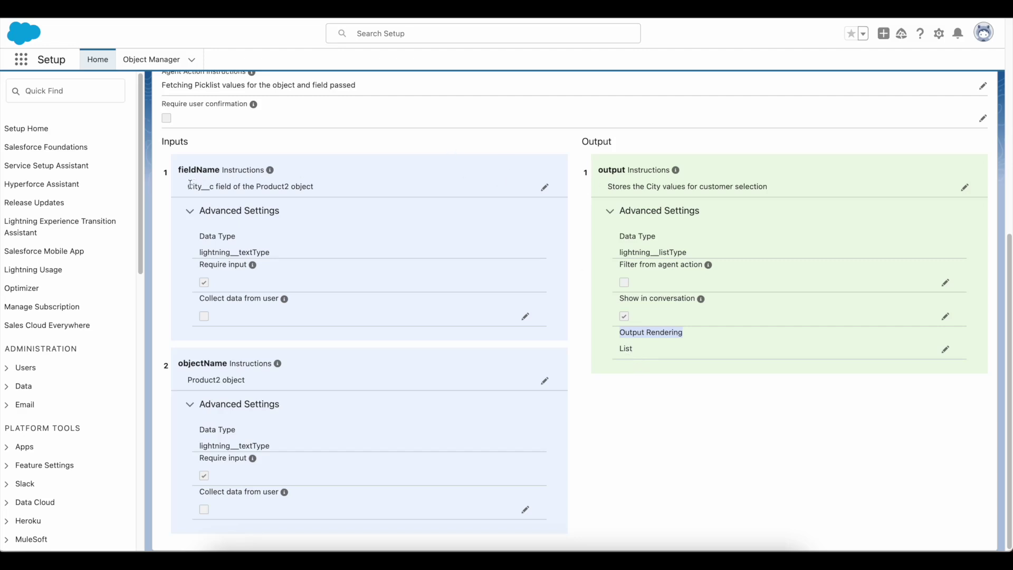
left_click_drag(189, 185, 323, 197)
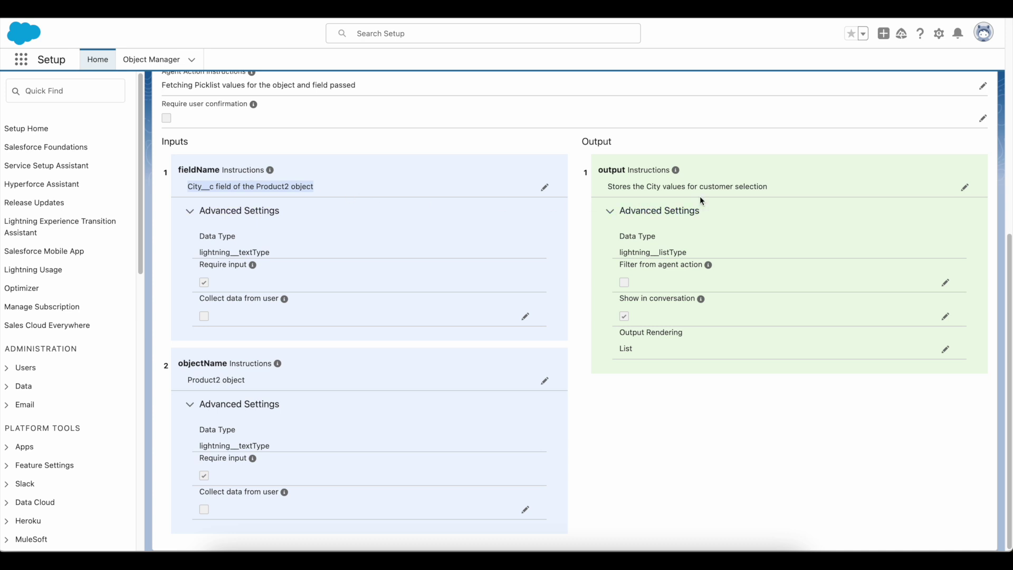
left_click_drag(606, 187, 761, 194)
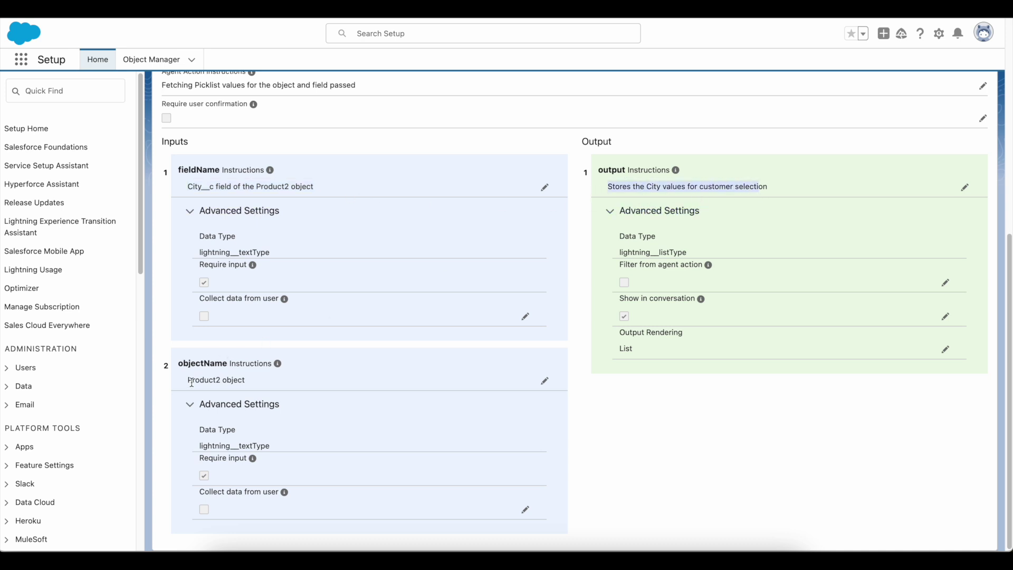
left_click_drag(192, 382, 244, 388)
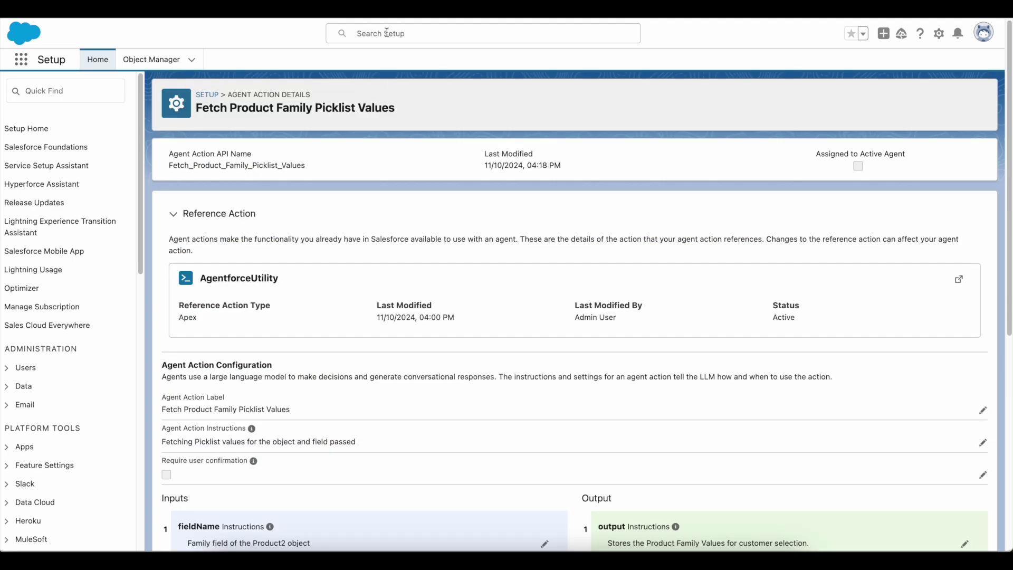
Highlight the Fetch Product Family Picklist Values title and the Family field input instructions.
scroll(393, 87, "down", 2)
scroll(278, 122, "down", 1)
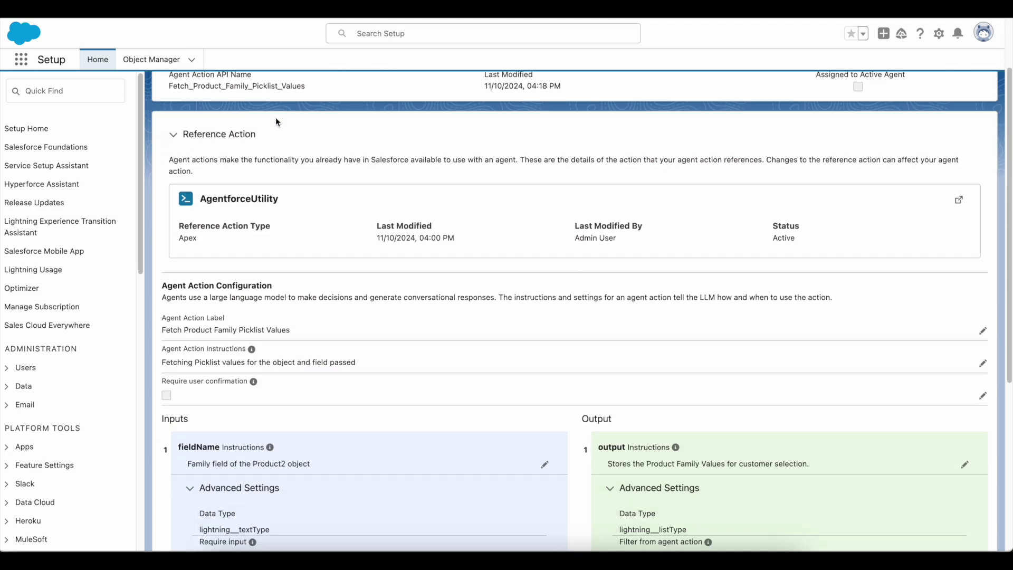
scroll(277, 122, "down", 3)
scroll(277, 122, "up", 1)
scroll(270, 117, "up", 4)
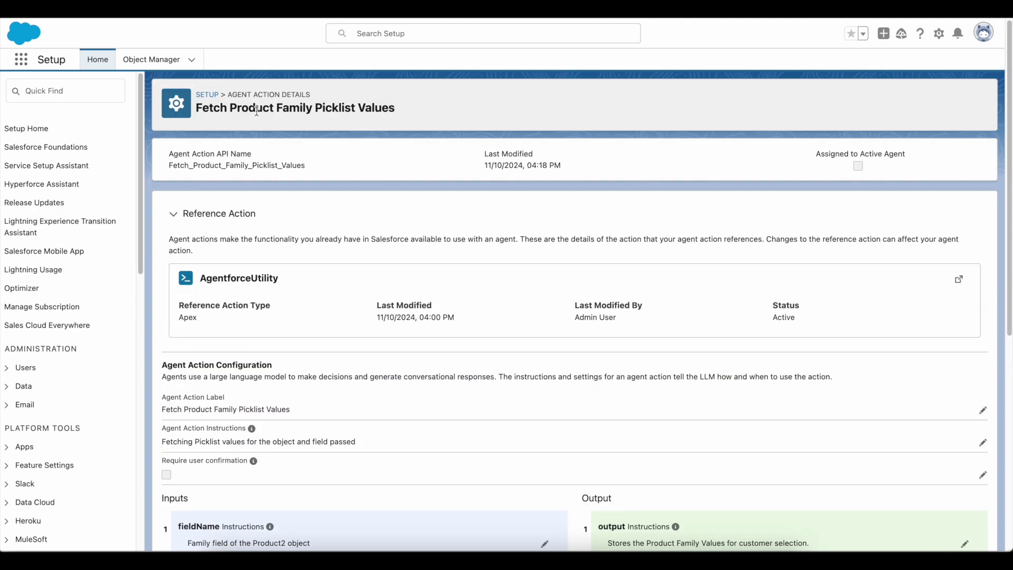
left_click_drag(200, 109, 393, 110)
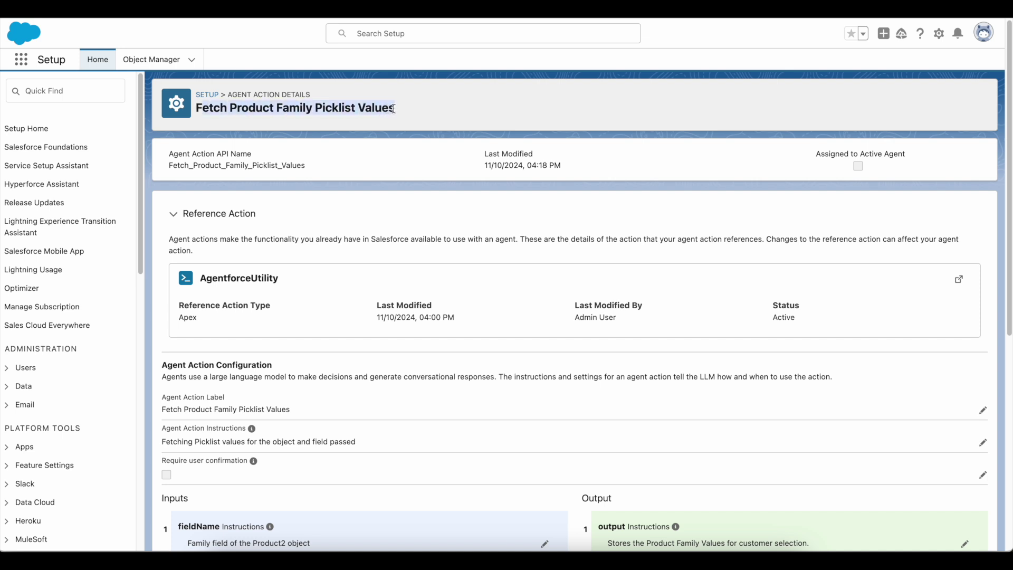
scroll(394, 110, "down", 3)
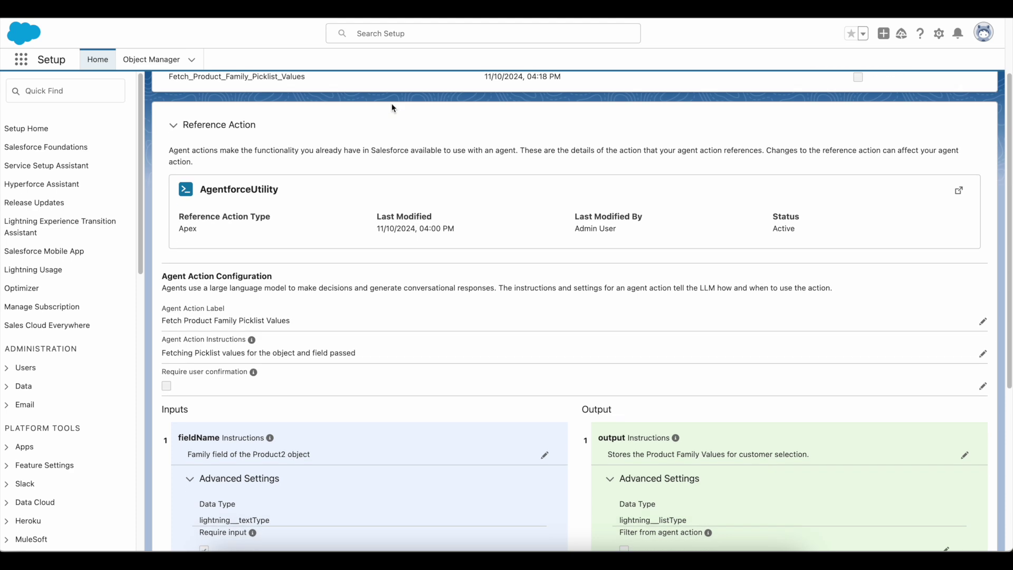
scroll(392, 103, "down", 2)
scroll(391, 103, "down", 3)
left_click_drag(185, 210, 309, 209)
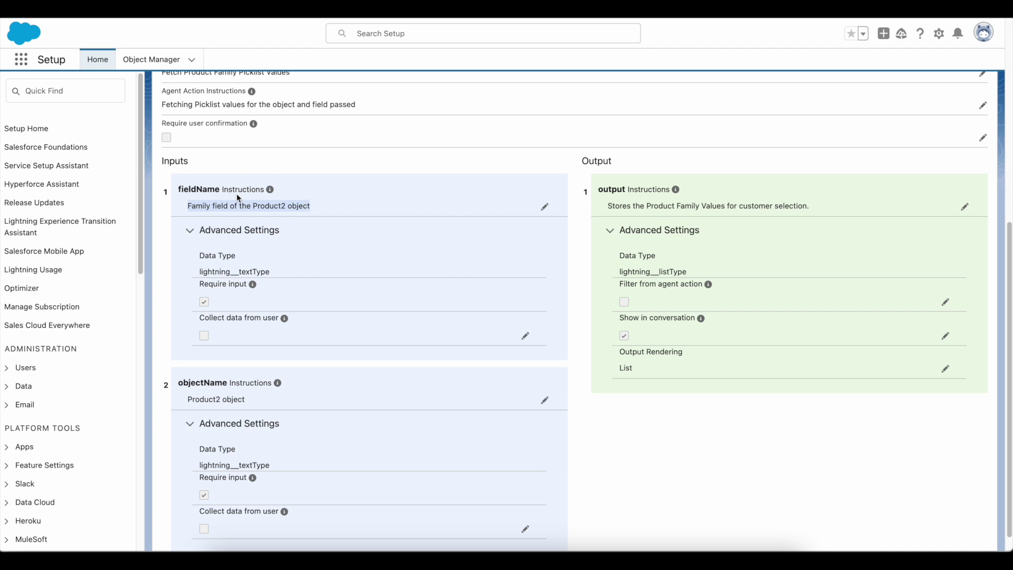
scroll(241, 206, "down", 1)
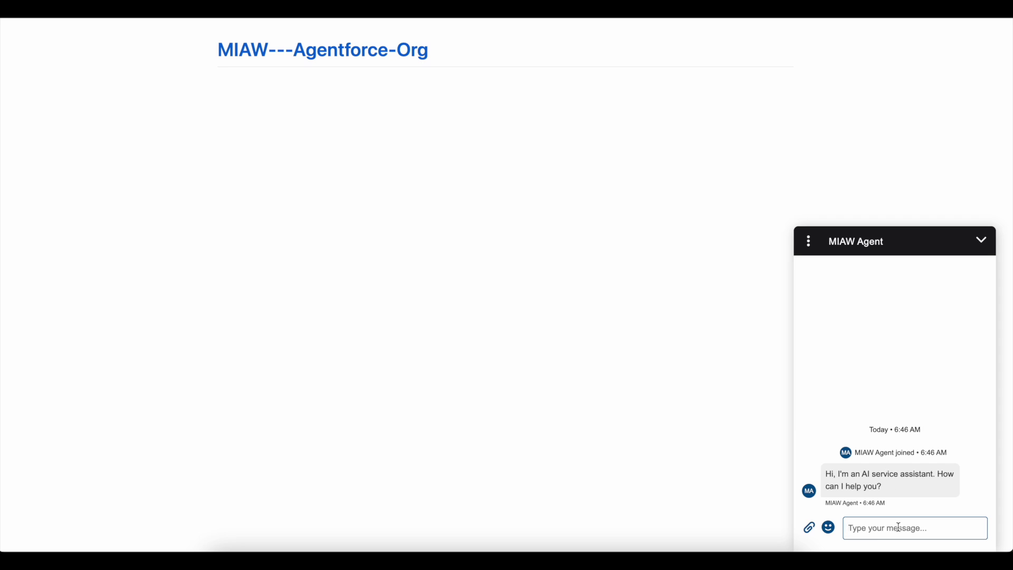
type("I wou")
type("d like to ba")
key("BackSpace")
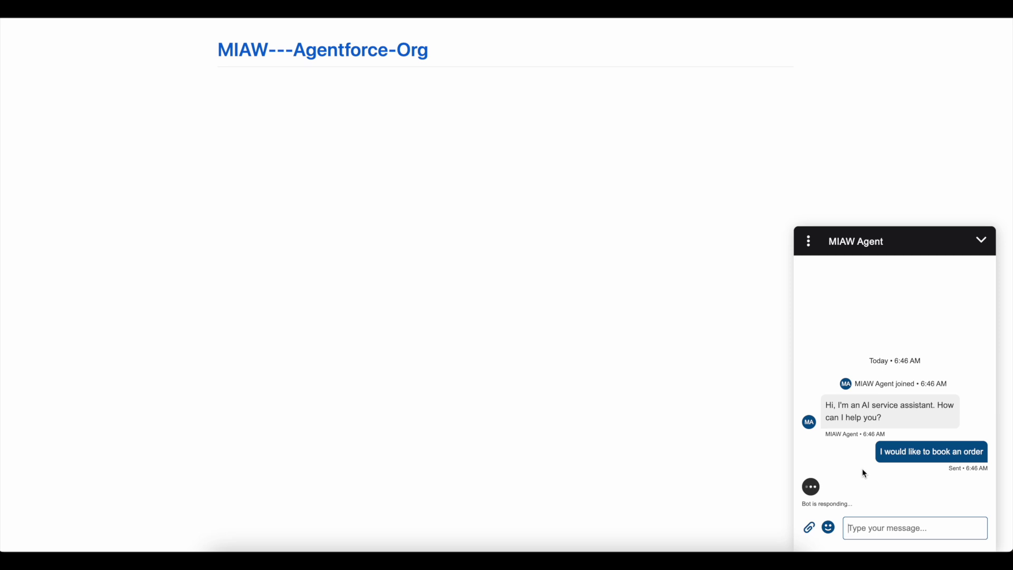
type("testcontact@test.com")
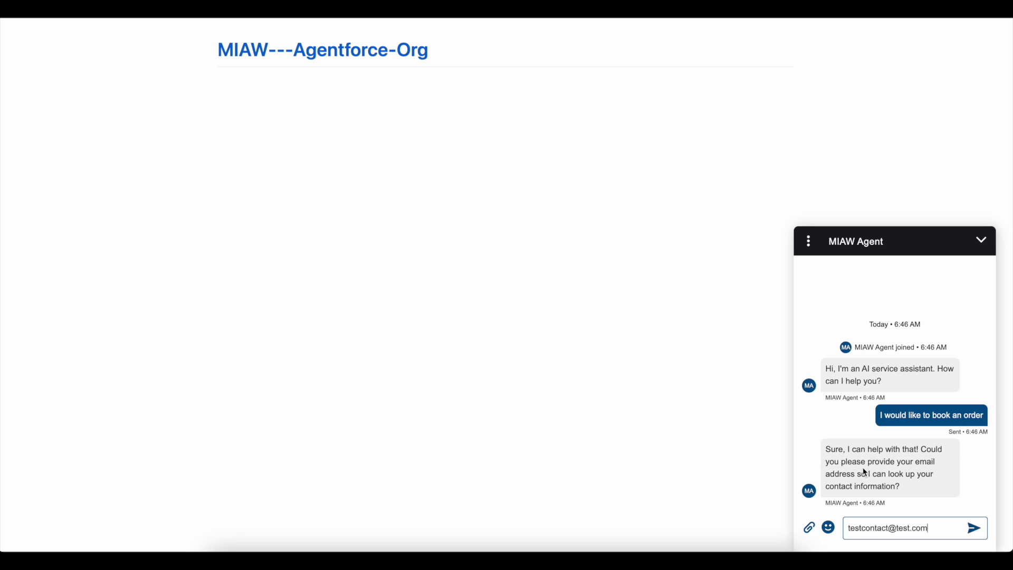
key("Return")
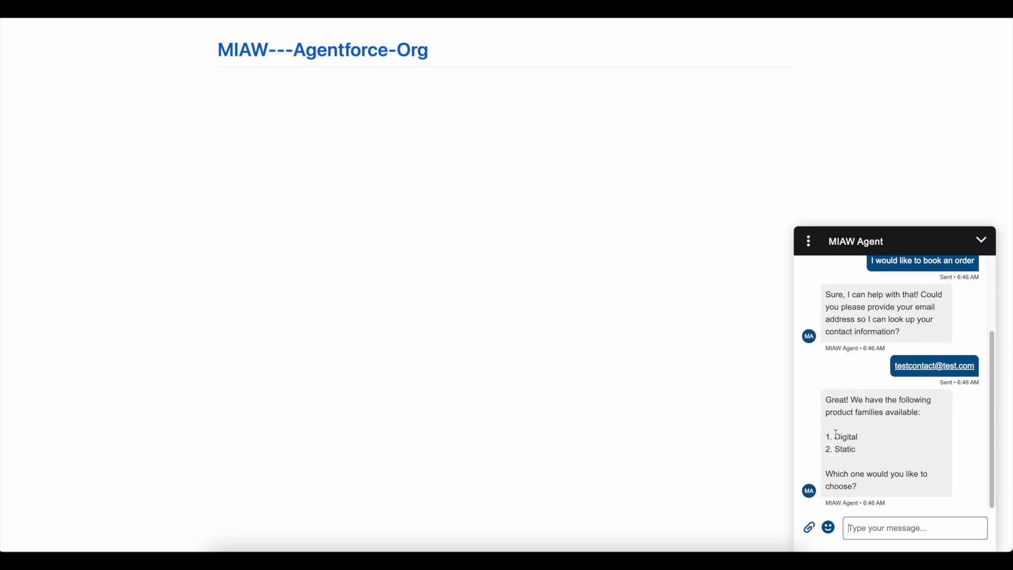
left_click_drag(827, 435, 866, 452)
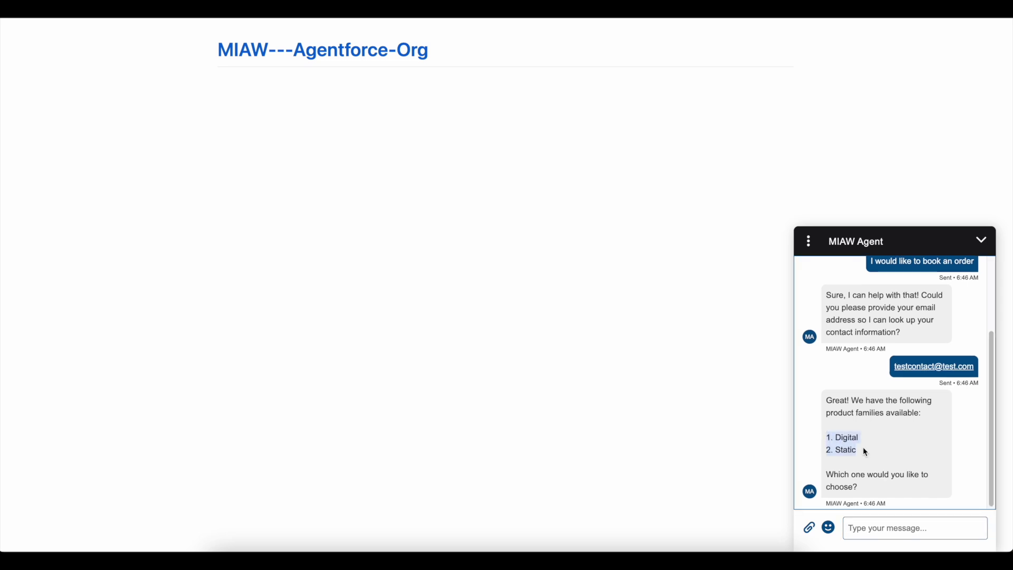
Select the whole Family field instruction line on the agent action setup page.
left_click(386, 560)
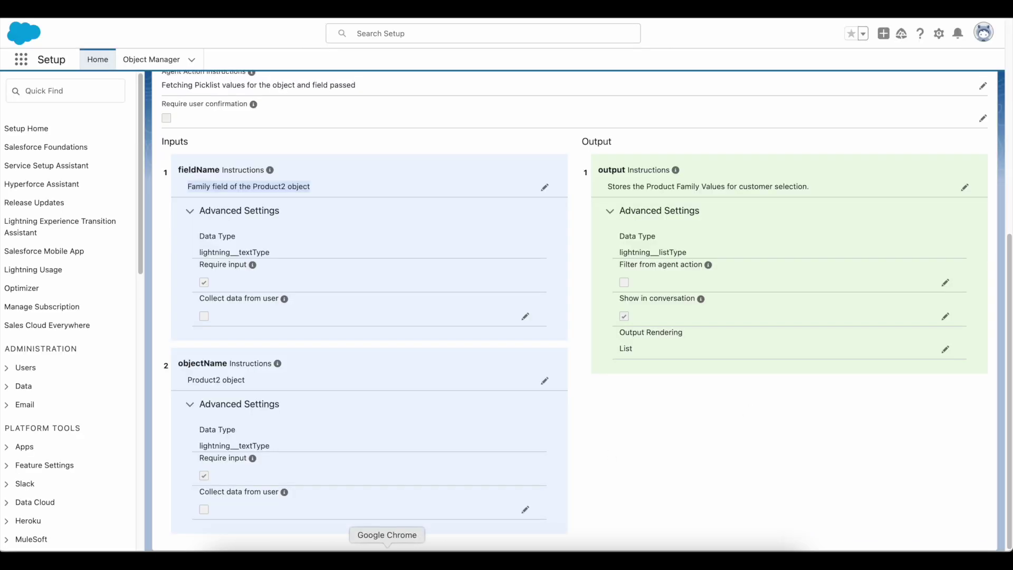
left_click(250, 187)
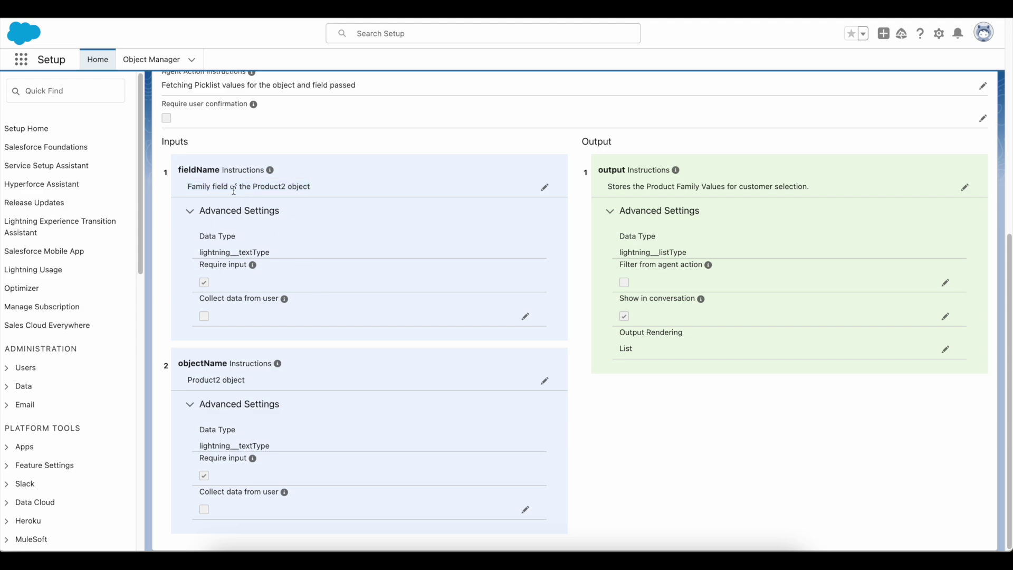
triple_click(191, 186)
scroll(282, 240, "up", 5)
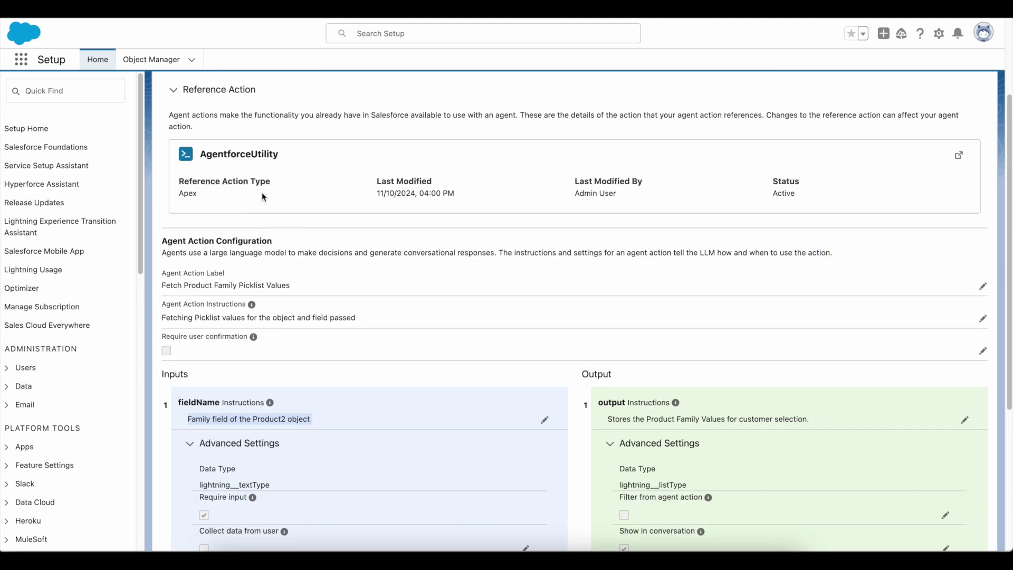
scroll(509, 99, "up", 3)
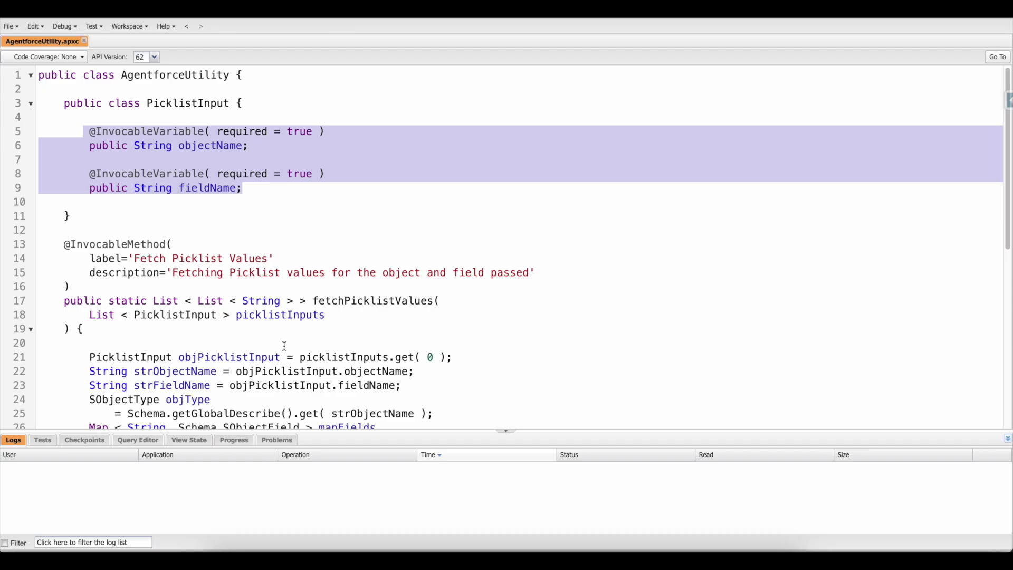
scroll(284, 310, "down", 2)
scroll(258, 246, "down", 4)
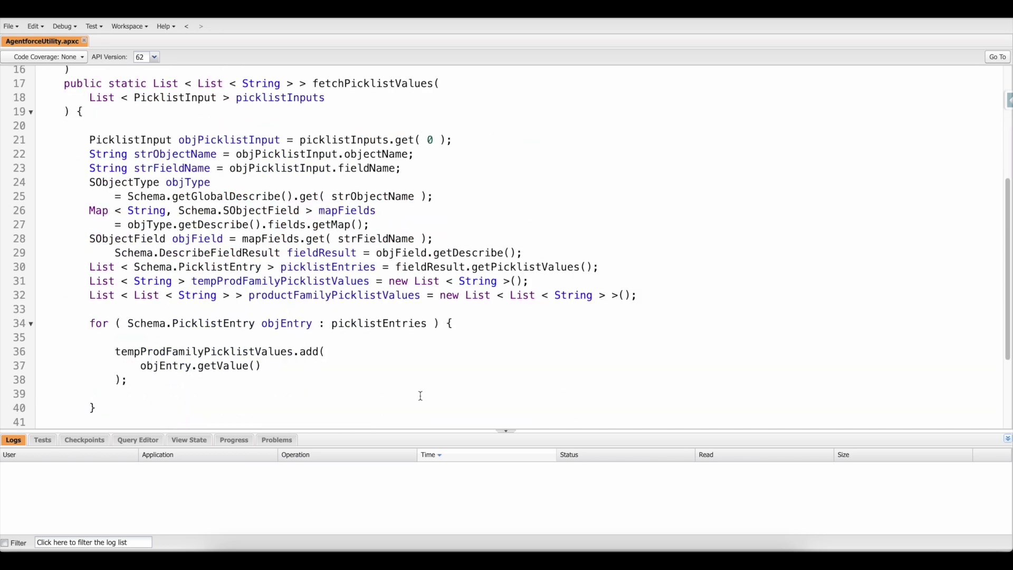
Reply '1' to choose Digital and highlight the five cities the agent returns.
left_click(605, 558)
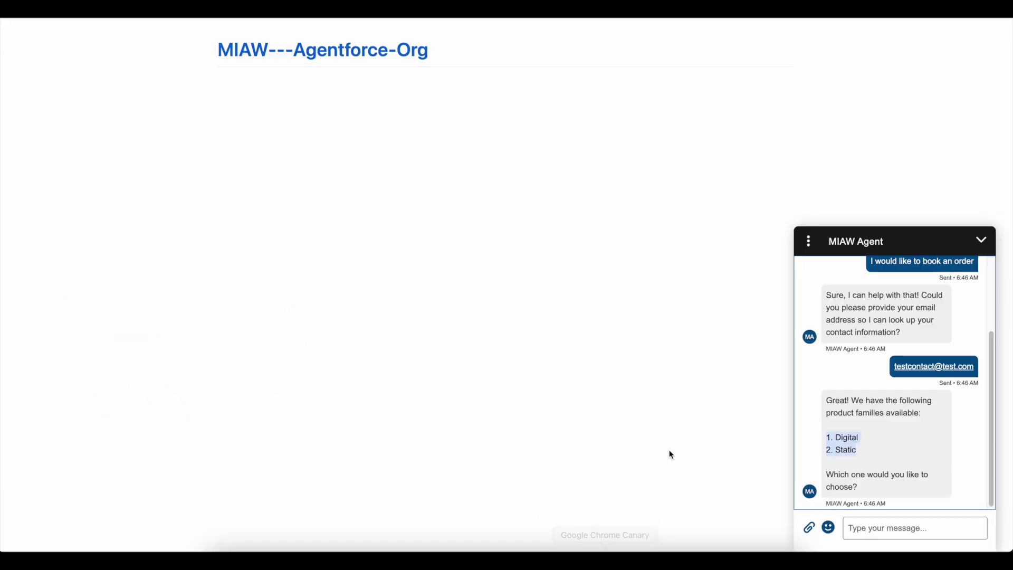
left_click(900, 526)
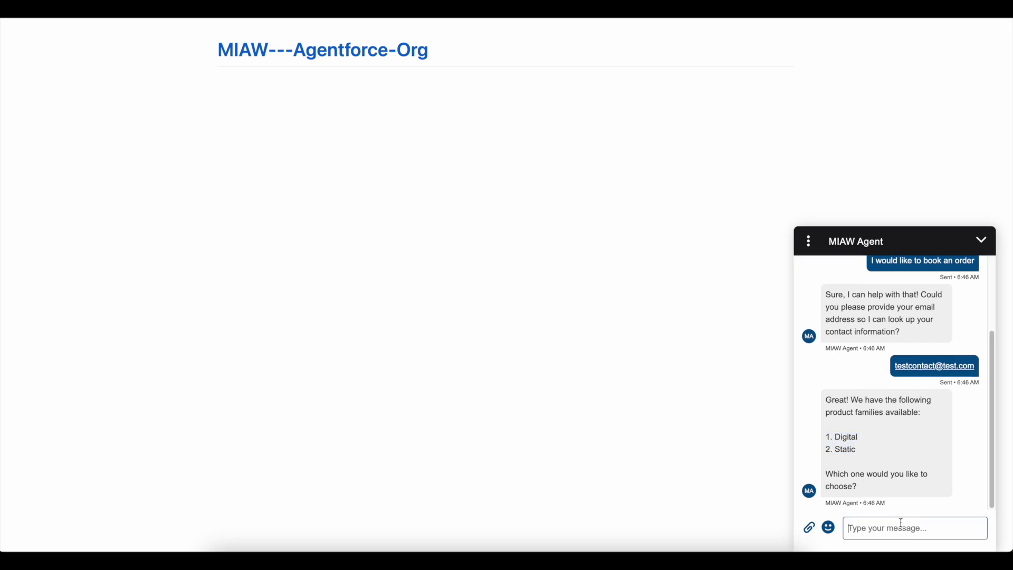
type("1")
key("Return")
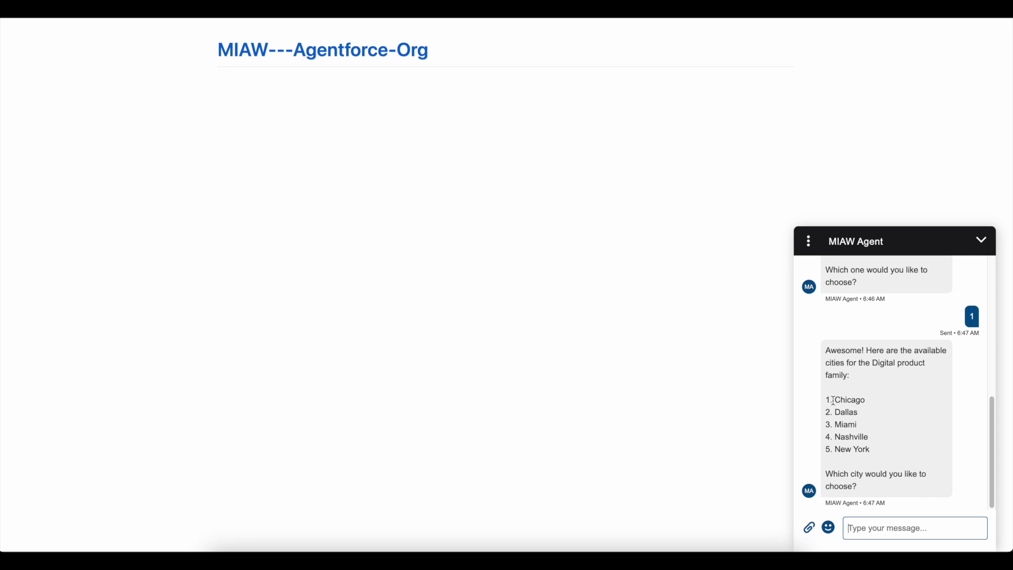
left_click_drag(834, 401, 882, 454)
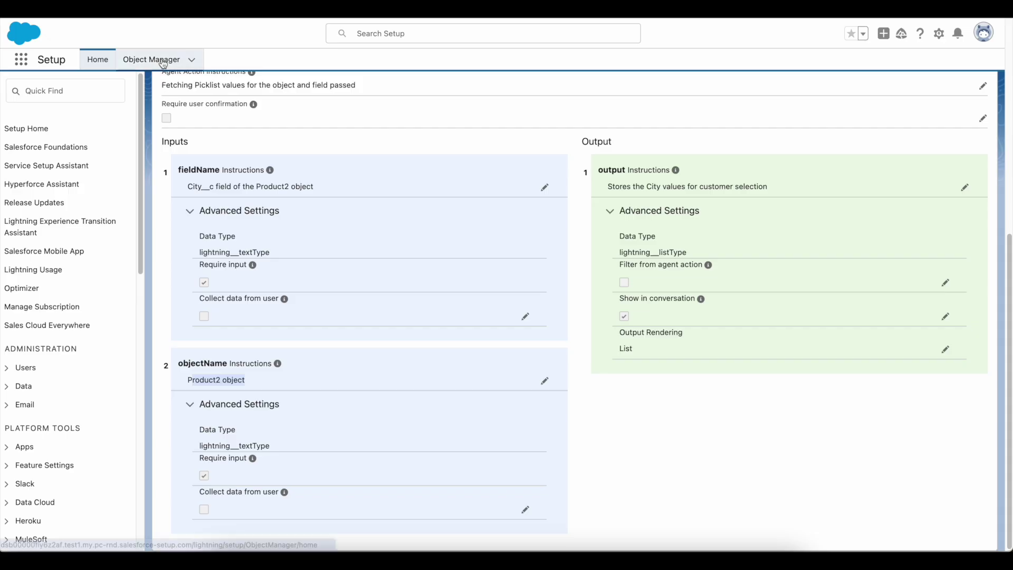
Open the Product object's City field in Object Manager and scroll to its picklist values.
left_click(152, 59)
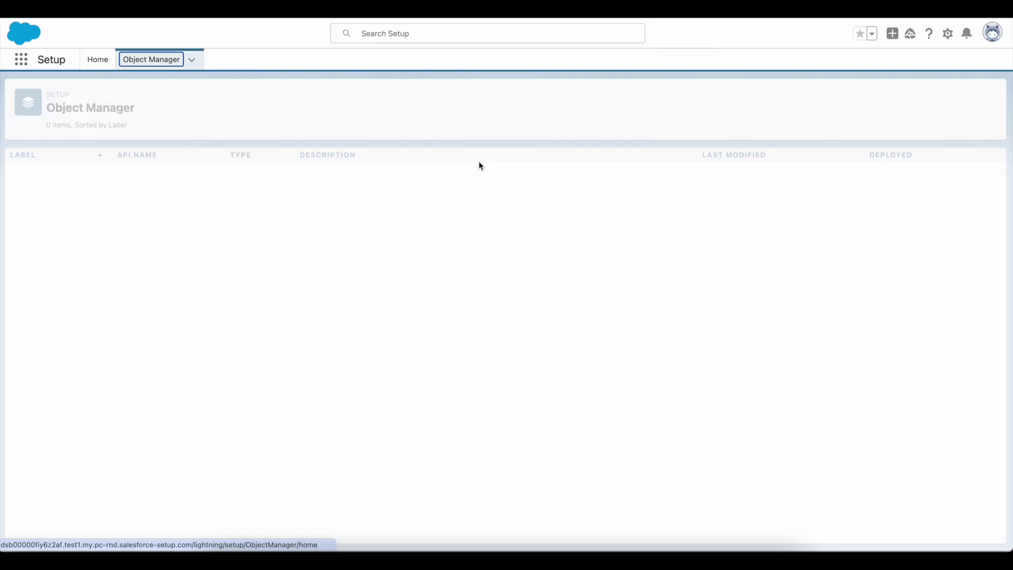
left_click(801, 99)
type("pro")
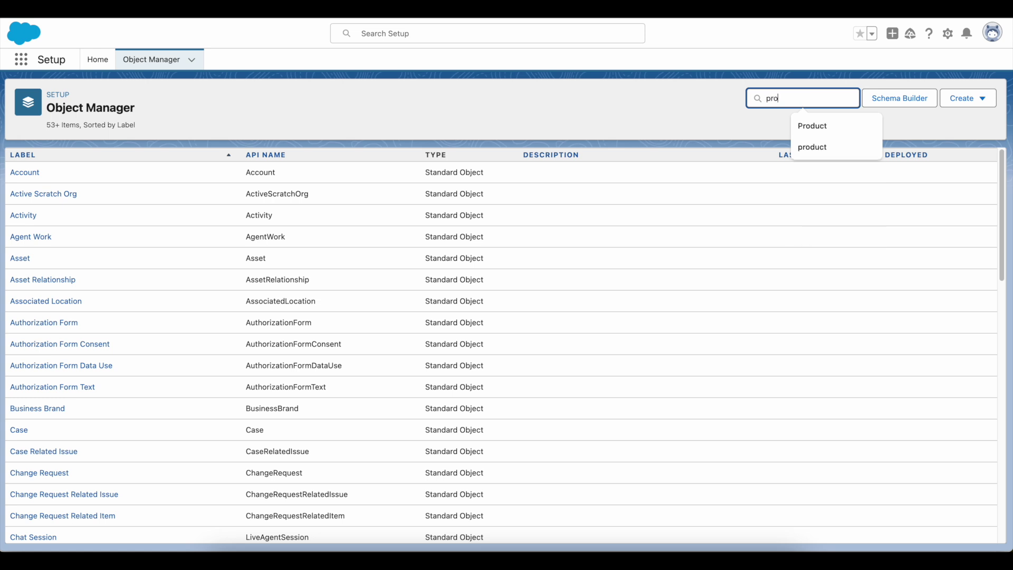
type("duct")
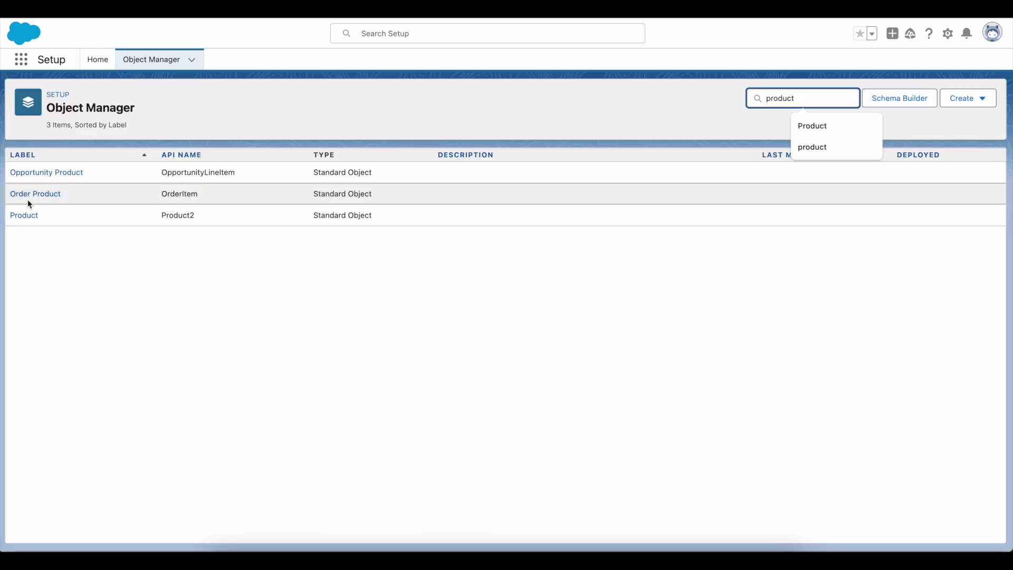
left_click(30, 214)
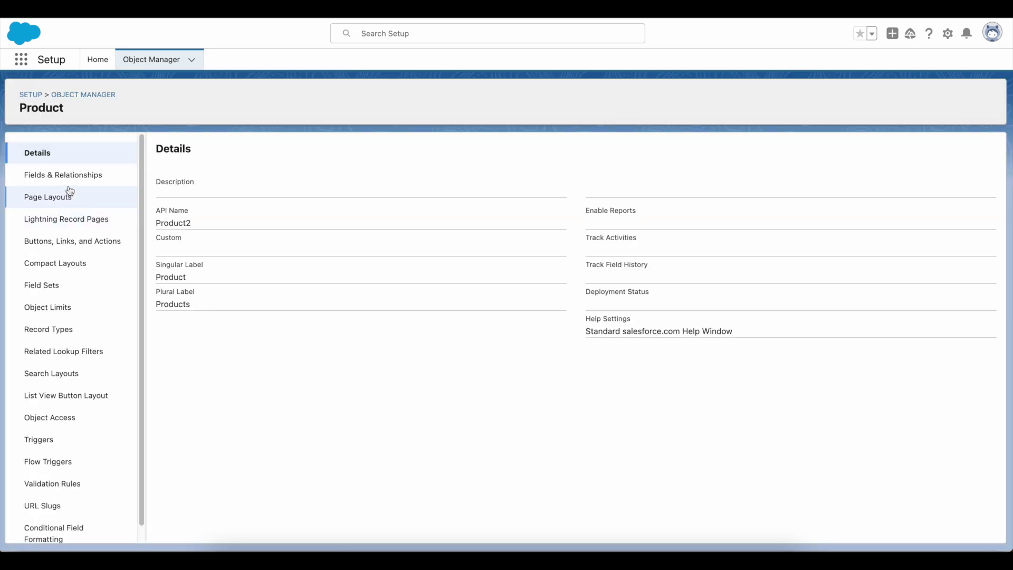
left_click(65, 177)
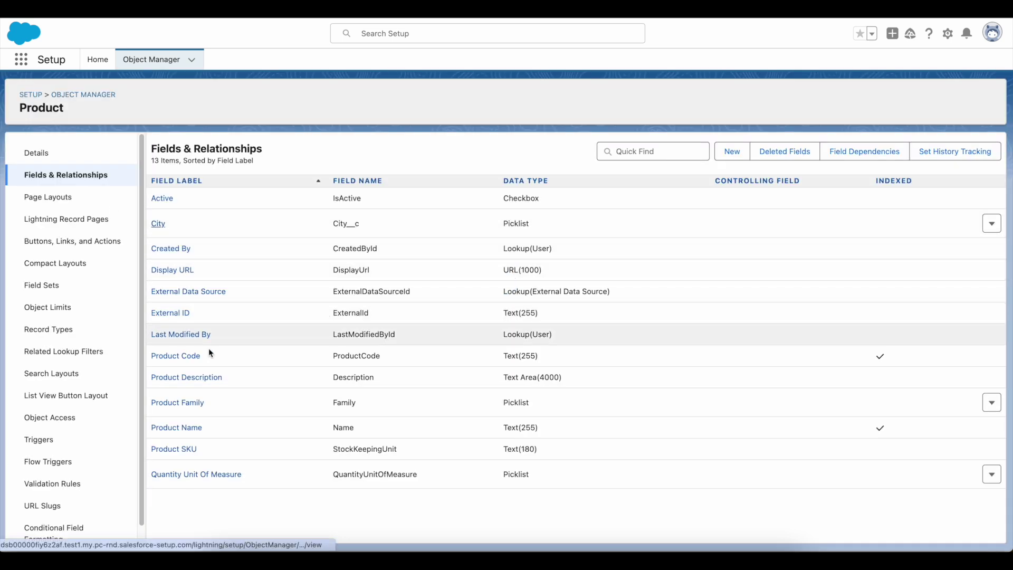
left_click(185, 404)
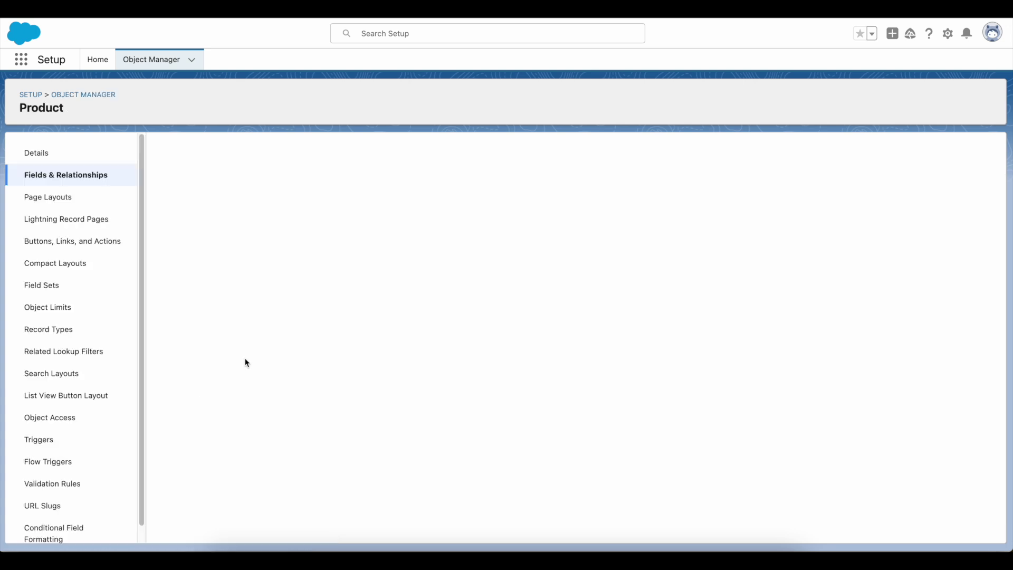
scroll(235, 469, "down", 2)
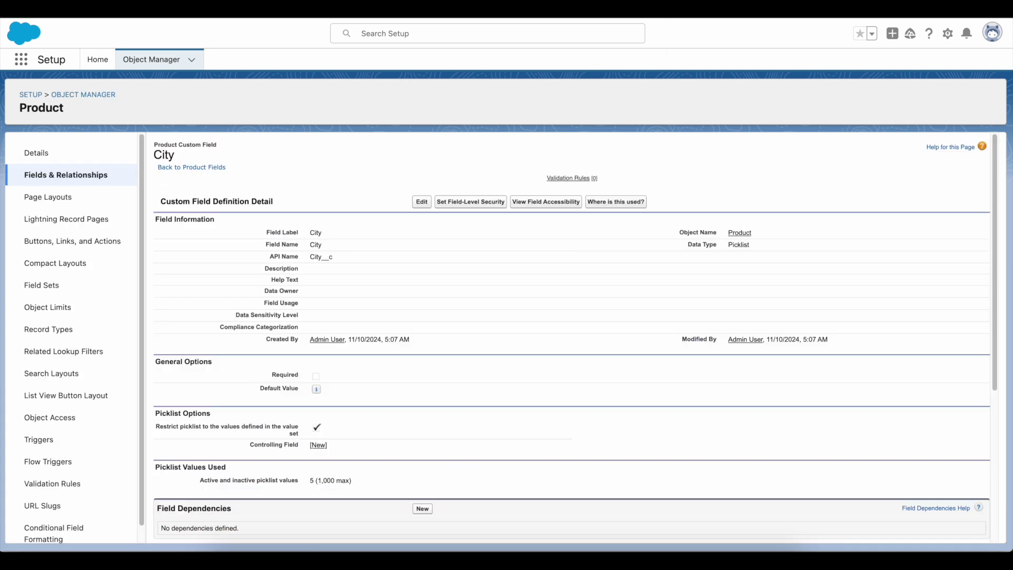
left_click_drag(301, 233, 333, 258)
scroll(335, 258, "down", 4)
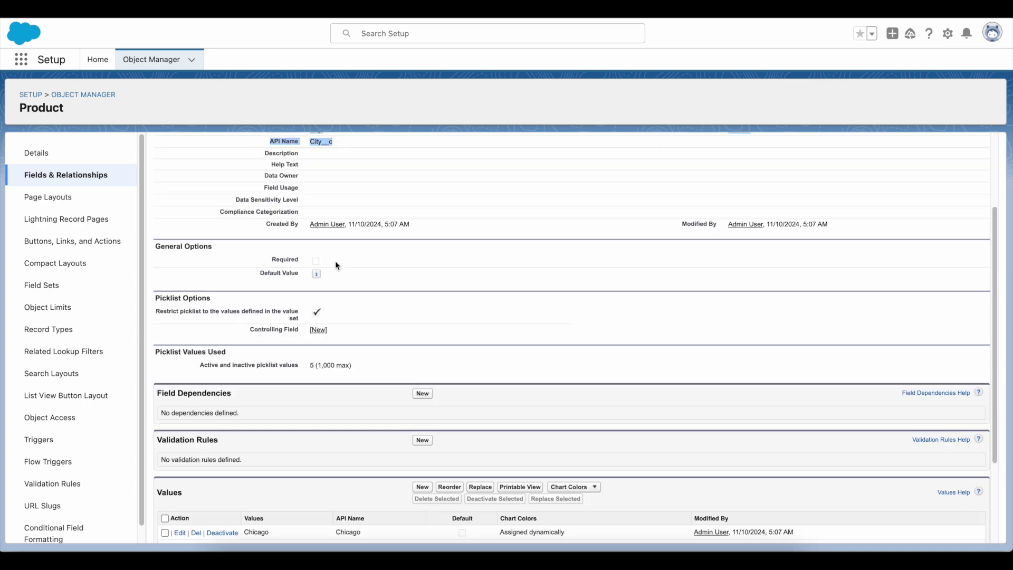
scroll(335, 262, "down", 1)
scroll(335, 261, "down", 1)
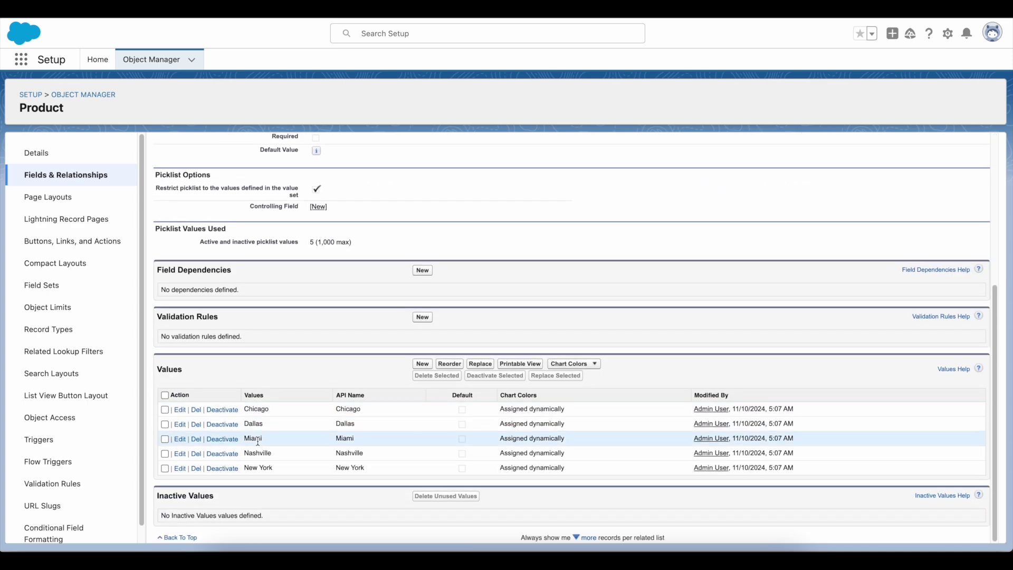
Re-highlight the five chat cities, then return to AgentforceUtility's top in Developer Console.
left_click(607, 544)
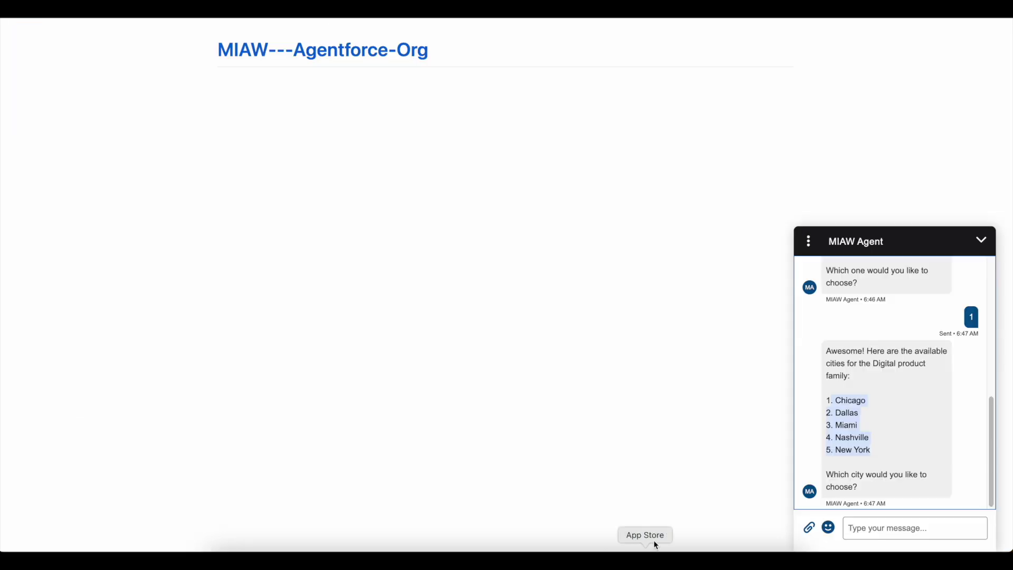
left_click_drag(827, 400, 874, 449)
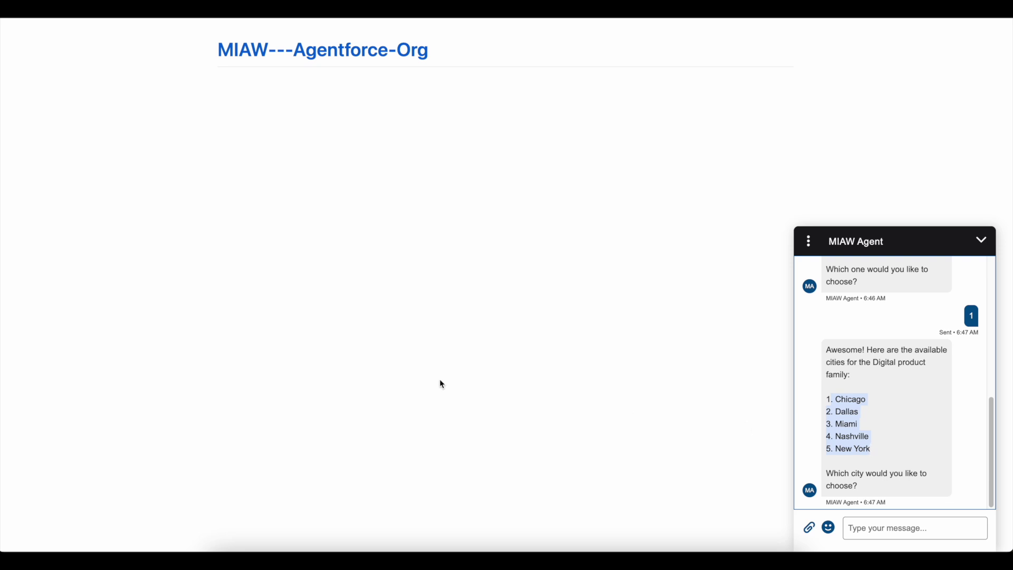
left_click(387, 541)
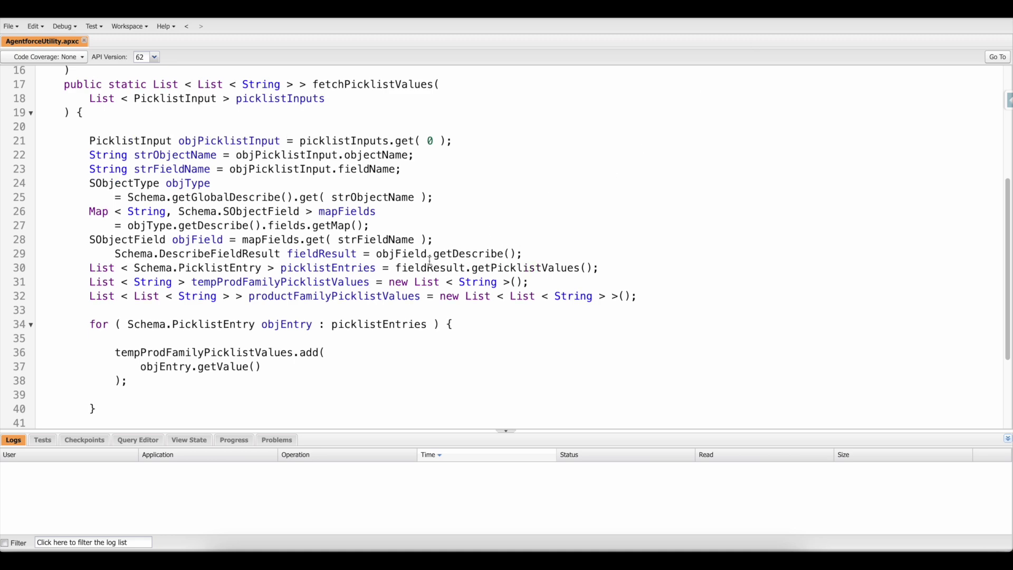
scroll(417, 253, "up", 5)
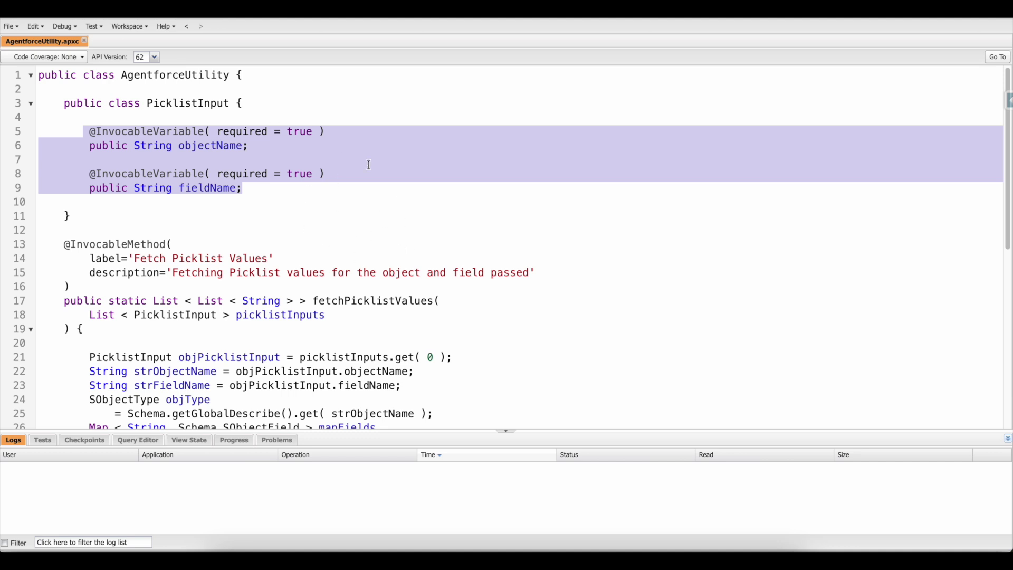